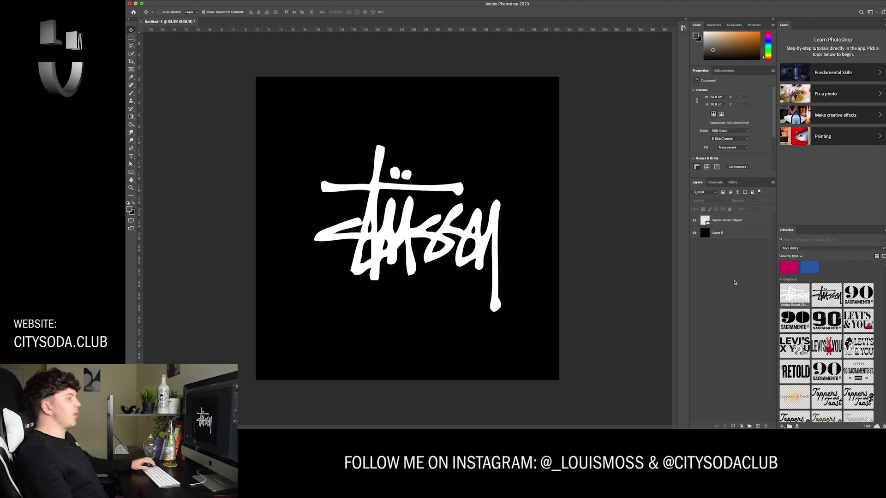
Set the logo's Vector Smart Object layer blend mode to Dissolve
left_click(734, 221)
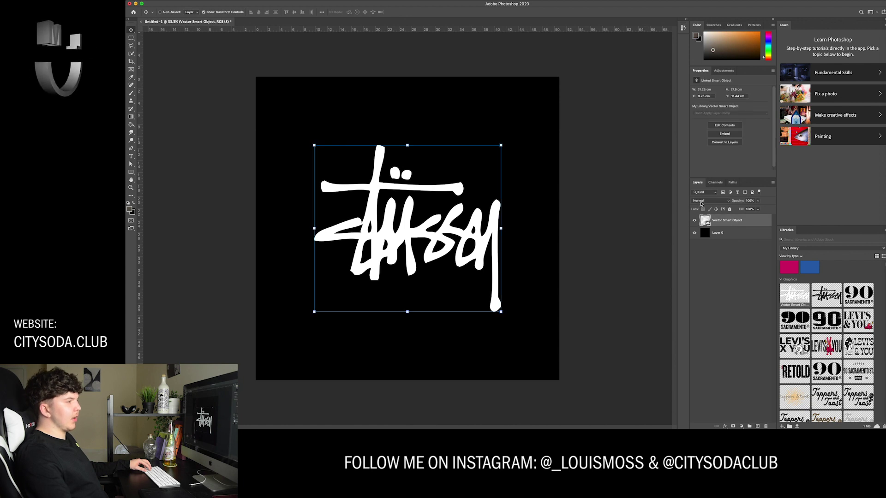
left_click(701, 202)
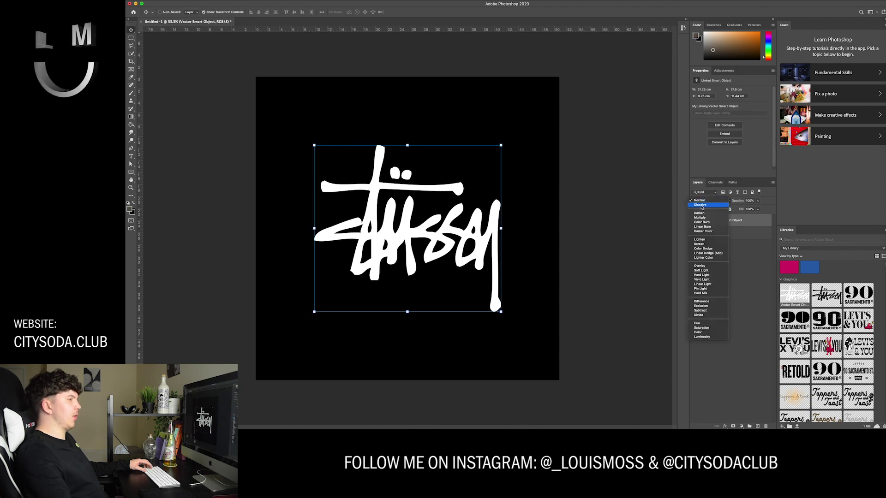
left_click(701, 204)
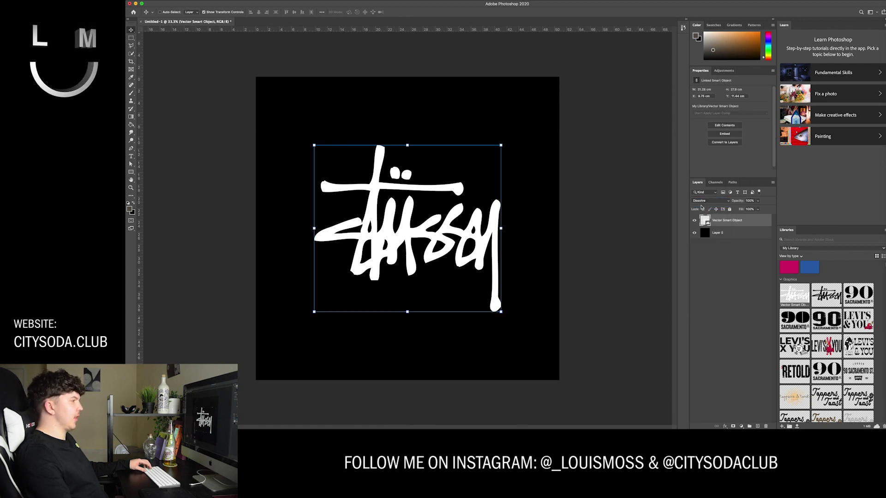
left_click(699, 277)
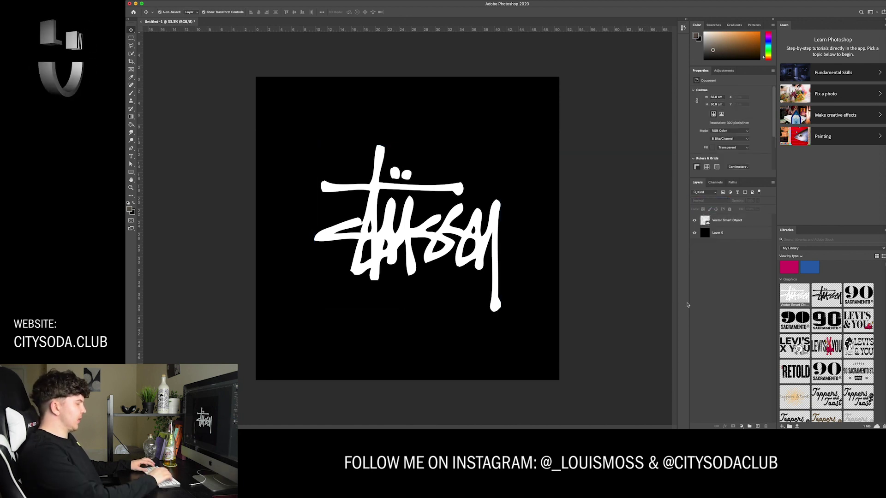
Inspect the dissolved logo edges up close, then reselect the logo layer and open the Filter menu
key("super+1")
key("super+equal")
key("super+equal")
key("super+equal")
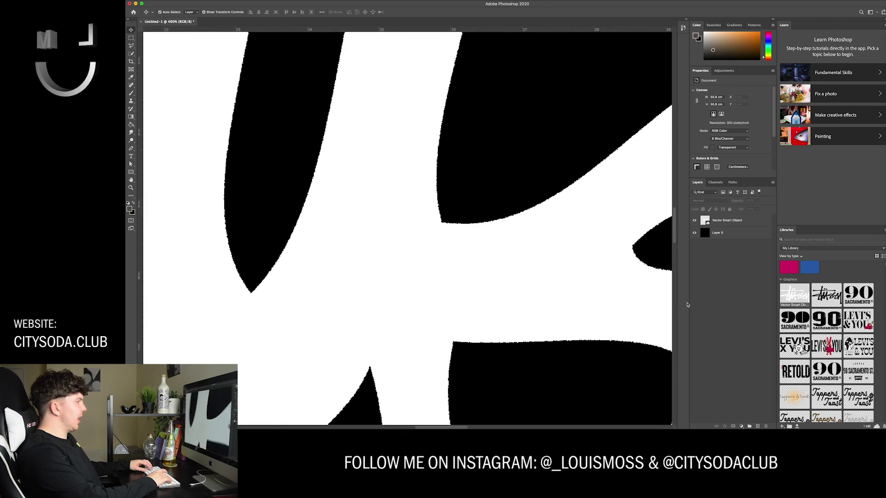
key("super+minus")
key("super+minus")
key("super+minus")
key("super+minus")
key("super+minus")
key("super+minus")
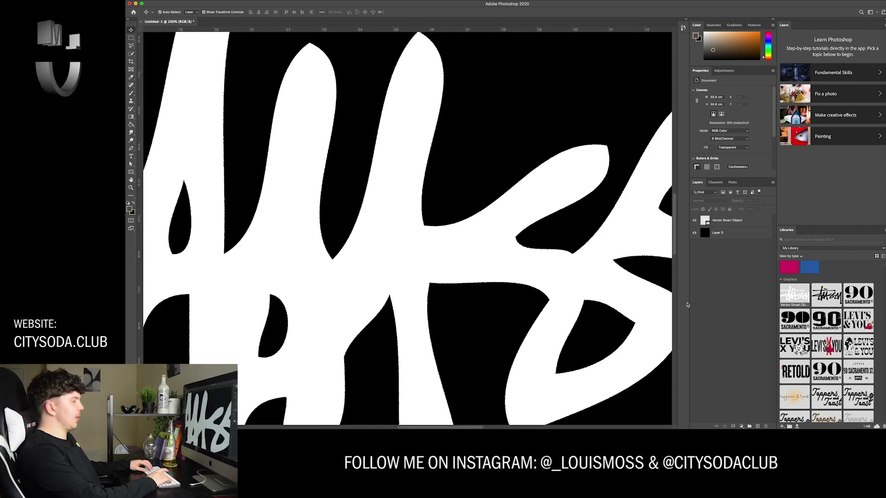
key("super+equal")
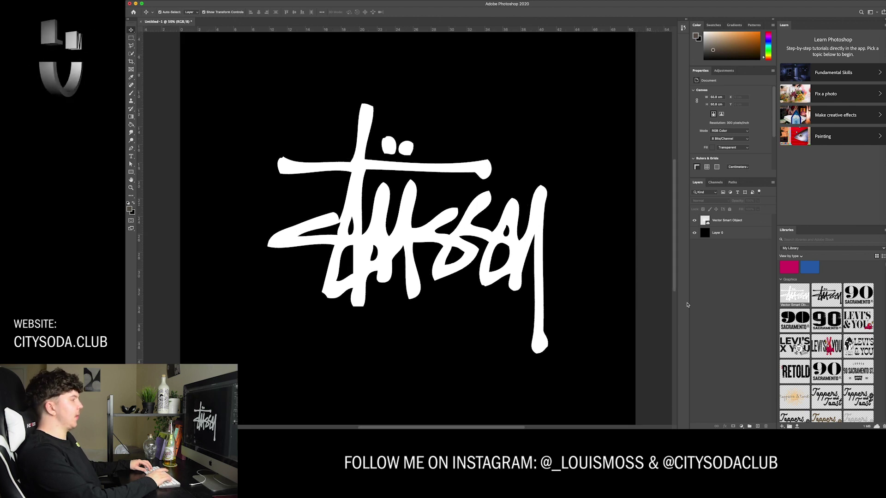
key("super+minus")
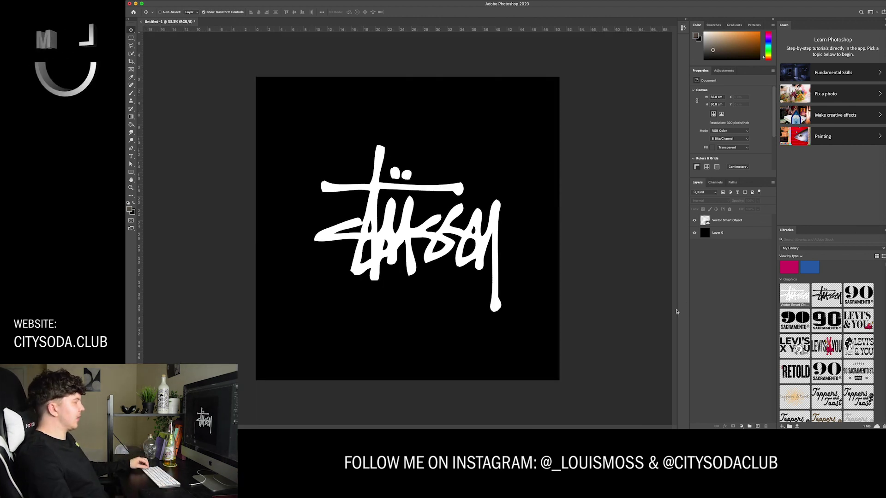
left_click(723, 221)
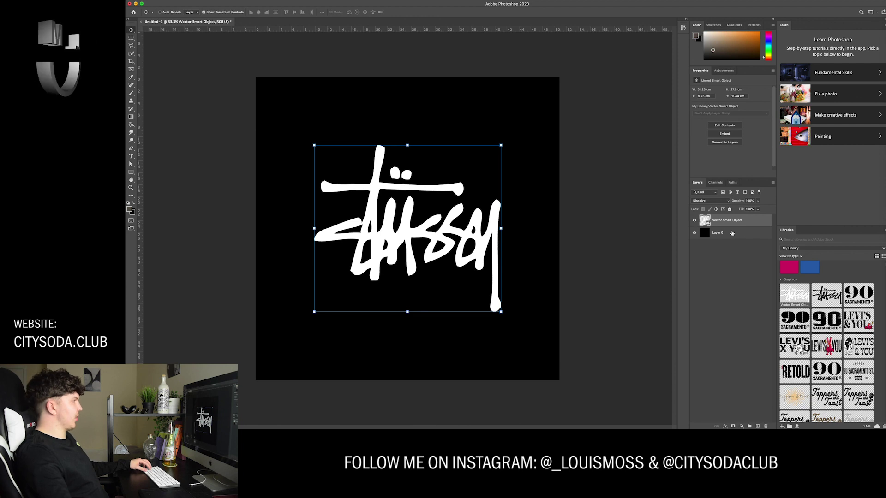
left_click(271, 1)
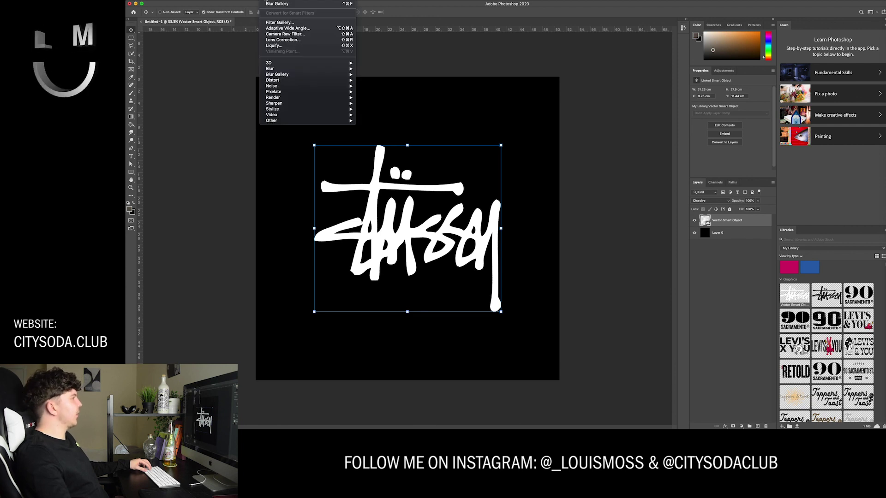
Apply Field Blur to the logo and move its first pin off the logo to the upper right at 12 px
mouse_move(323, 74)
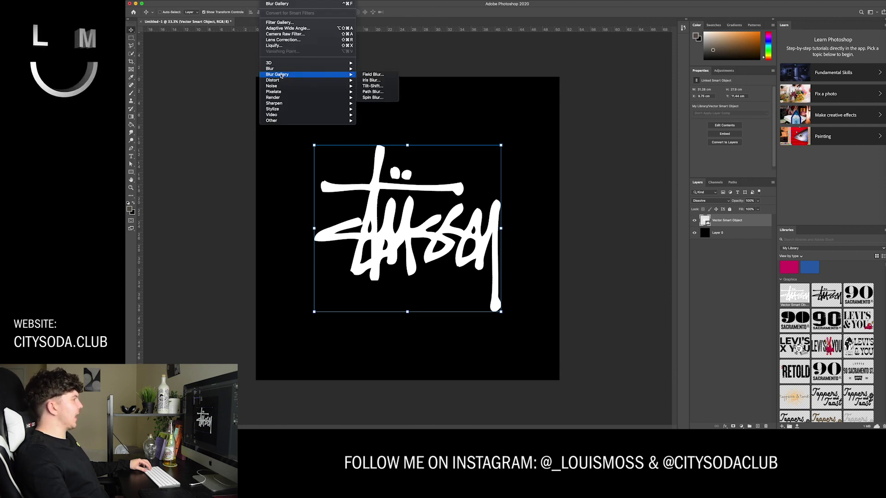
left_click(371, 74)
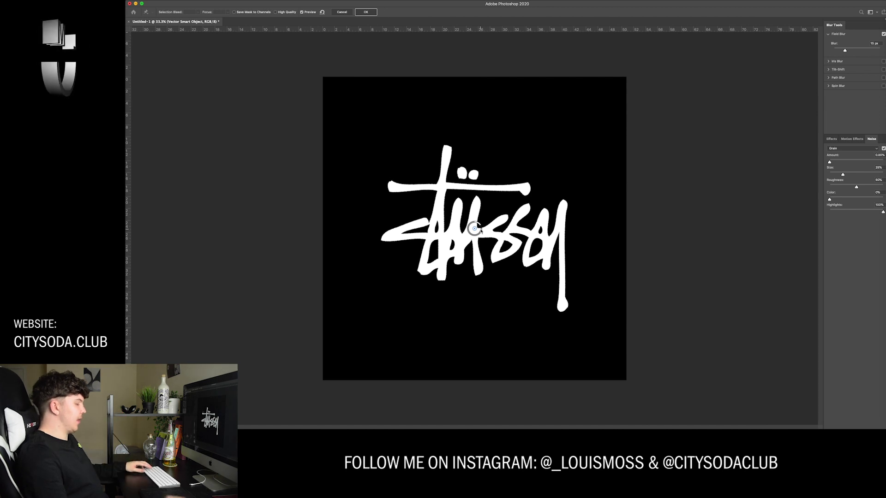
key("super+equal")
key("super+equal")
key("super+equal")
key("super+equal")
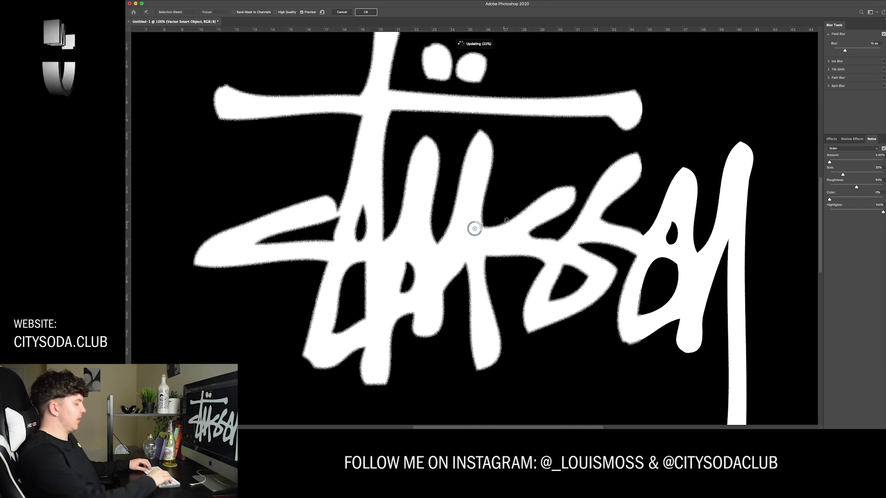
key("super+minus")
key("super+minus")
key("super+minus")
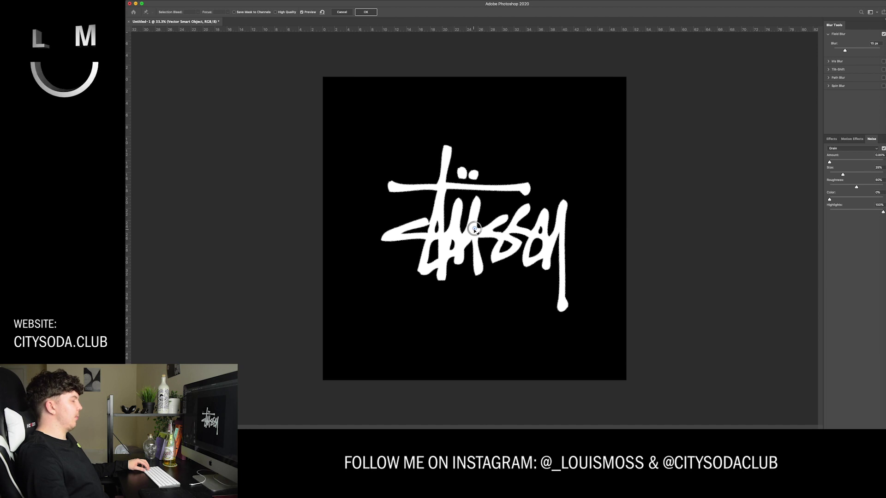
left_click_drag(475, 229, 644, 85)
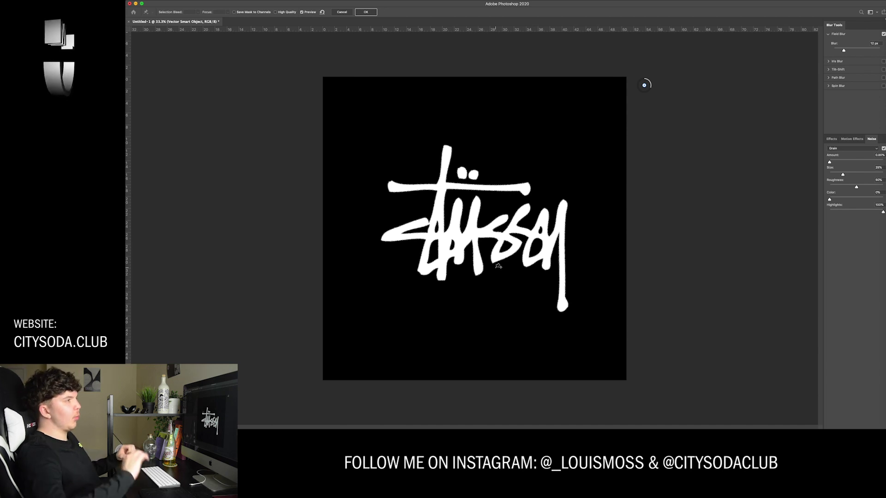
Add a second blur point and place it at the logo's lower right with 83 px blur
left_click(585, 297)
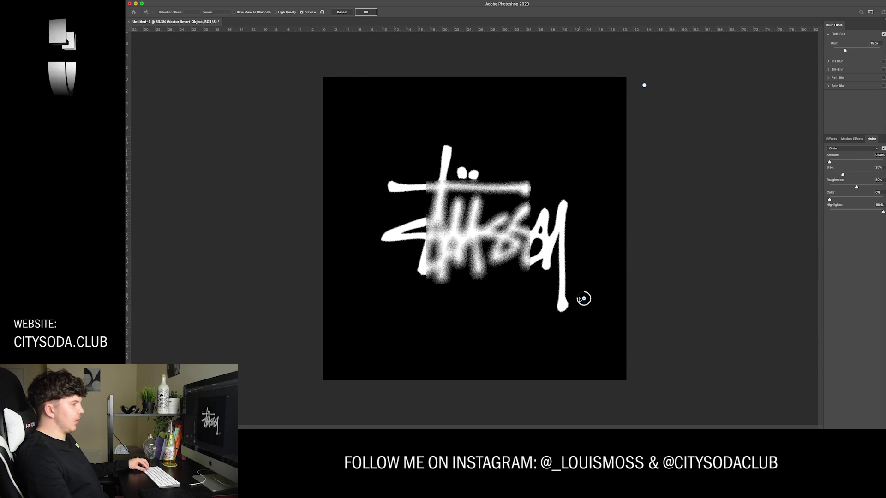
left_click_drag(583, 298, 693, 378)
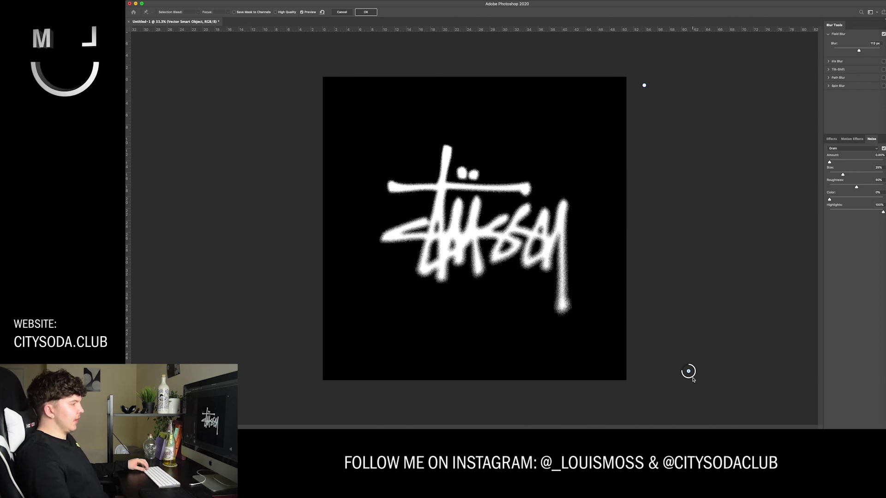
left_click_drag(691, 379, 625, 321)
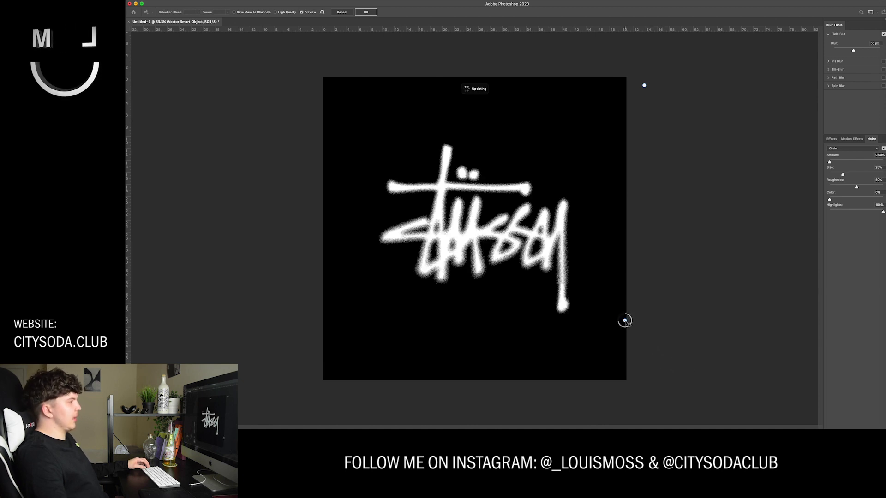
left_click_drag(624, 321, 716, 373)
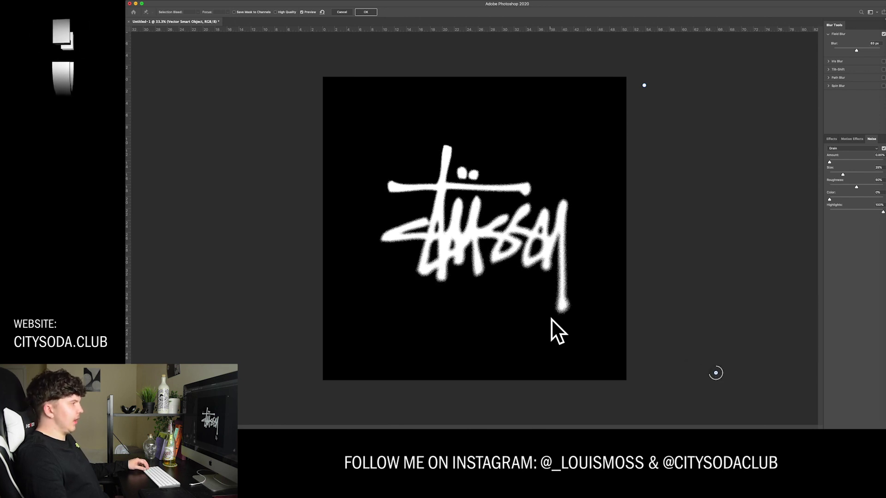
Add blur points at the drip's bottom and across the lettering, one raised to 22 px
left_click(474, 171)
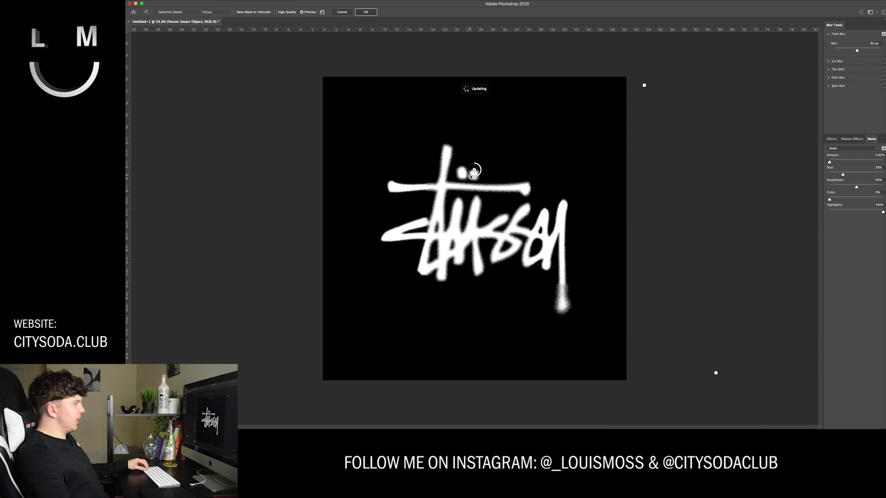
left_click(470, 228)
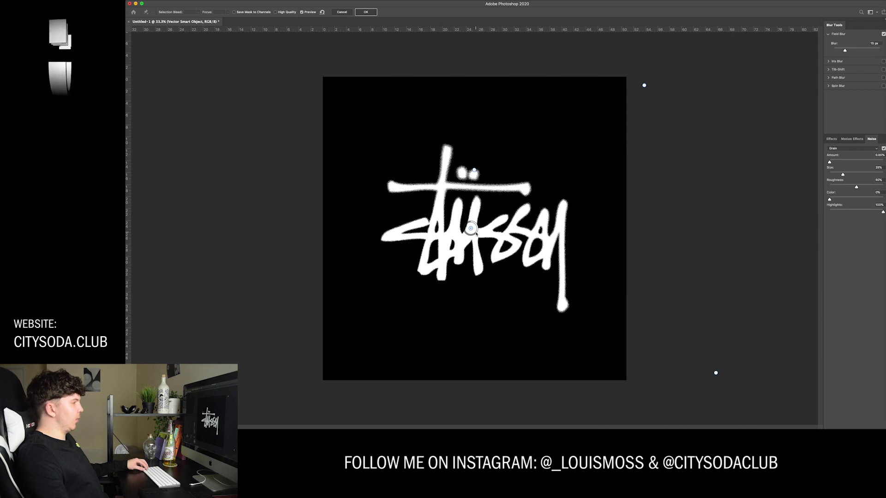
left_click_drag(471, 228, 487, 228)
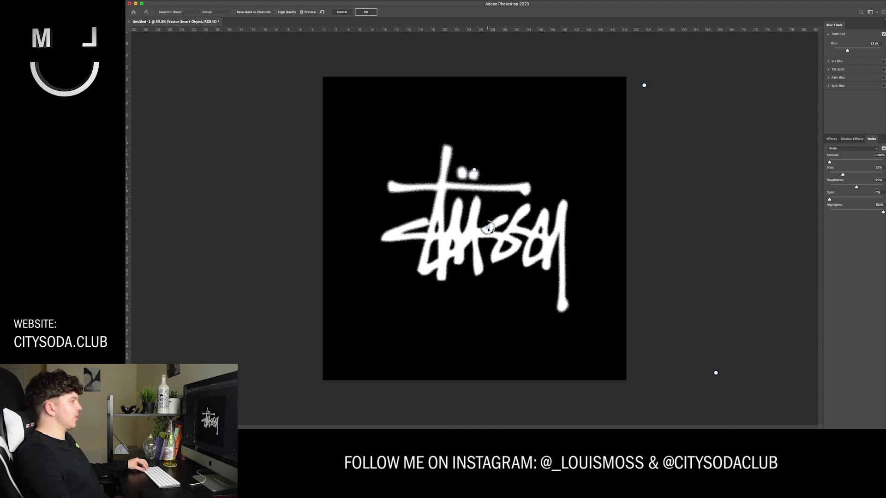
left_click_drag(488, 228, 450, 226)
key("super+z")
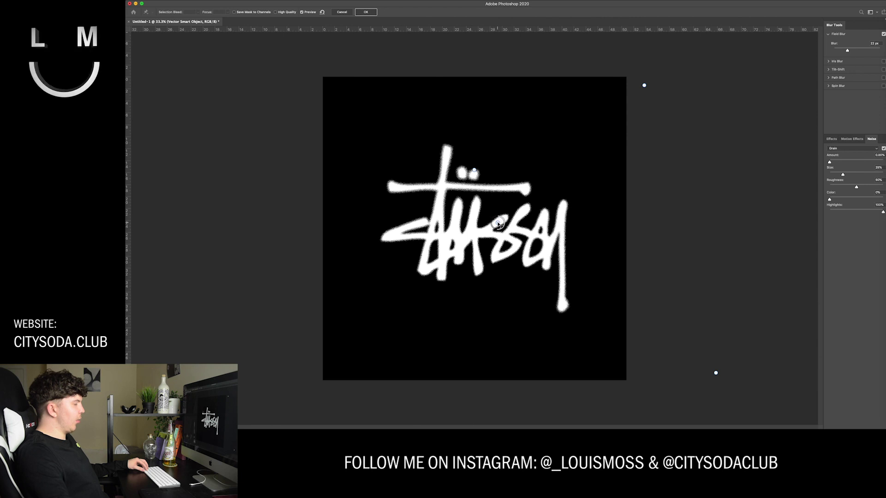
left_click(456, 246)
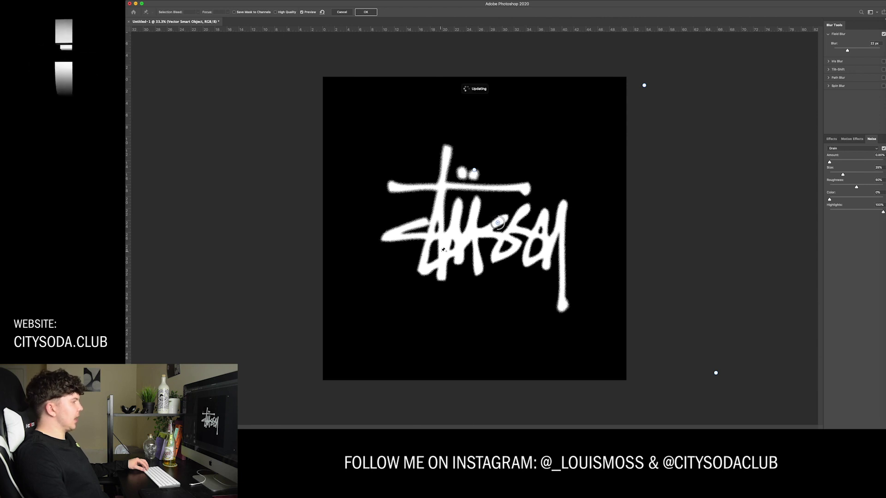
Add stronger blur points near the left and right ends of the crossbar
left_click(405, 153)
left_click_drag(398, 157, 349, 140)
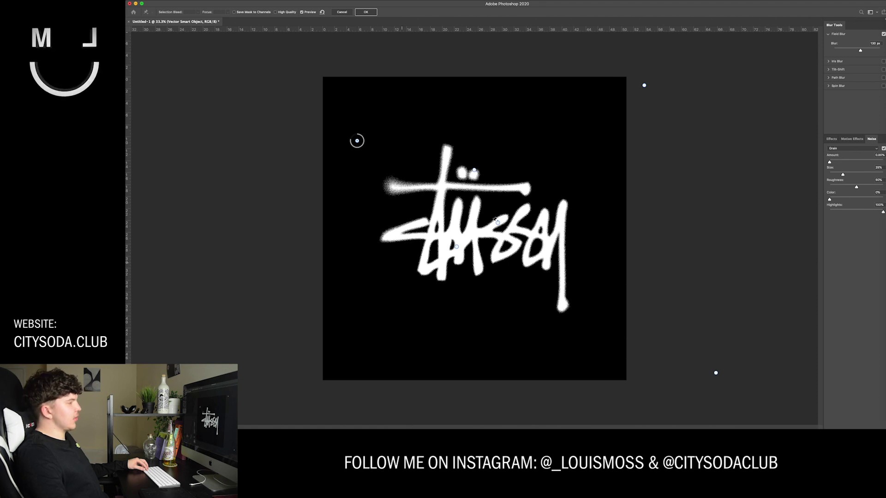
left_click_drag(357, 143, 351, 169)
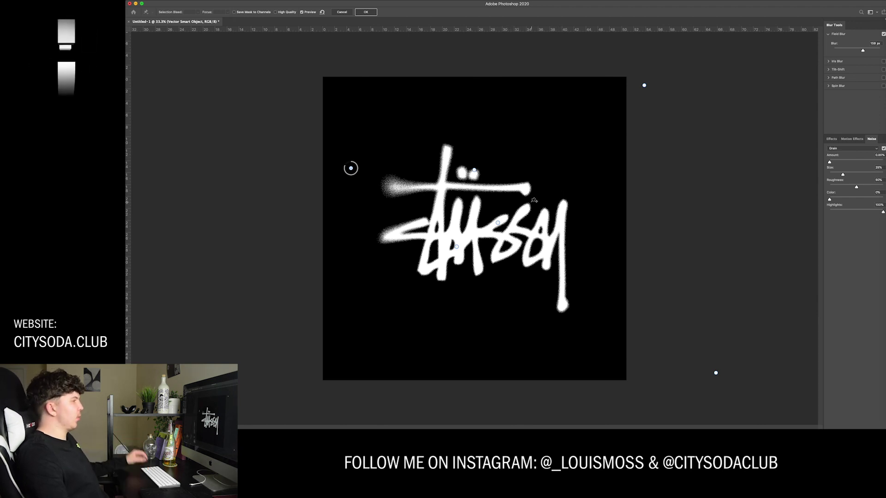
left_click(547, 174)
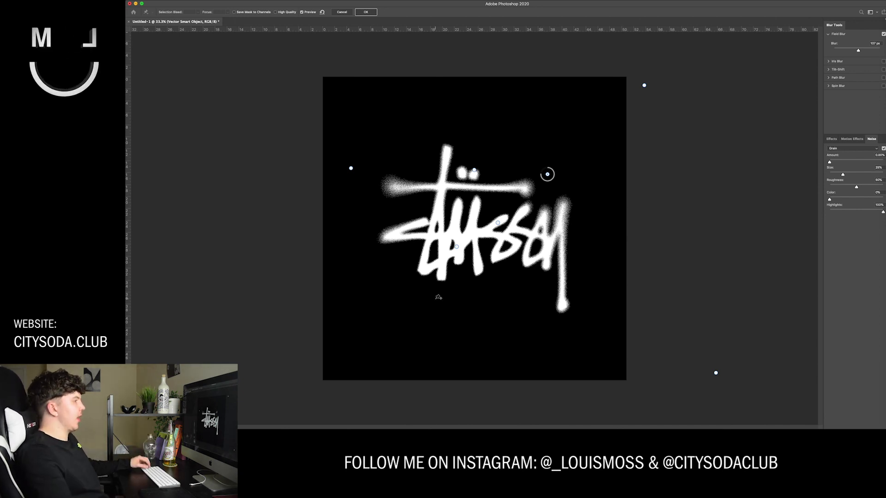
left_click_drag(547, 174, 558, 164)
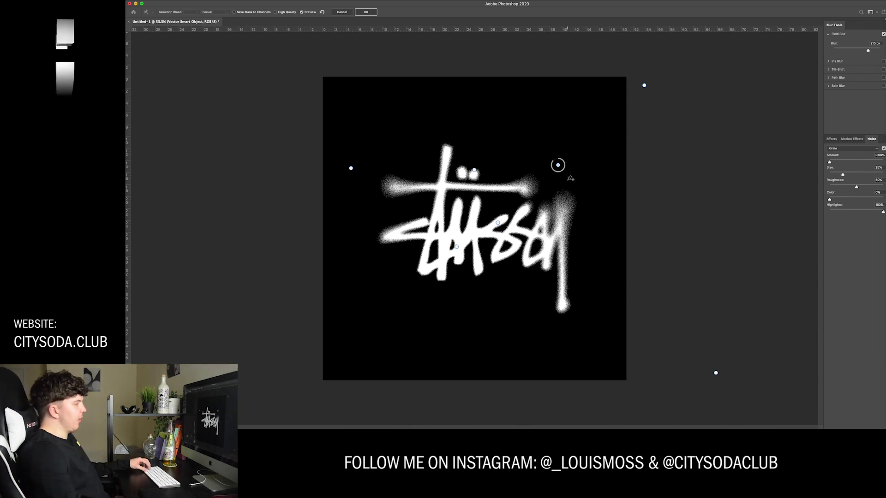
Add a much stronger blur point below the lettering, then reselect the left blur point
left_click(433, 292)
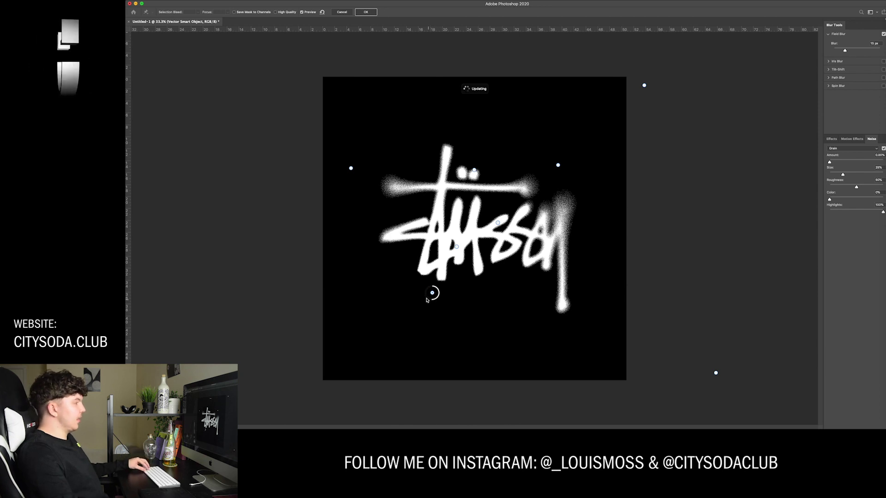
left_click_drag(432, 293, 430, 317)
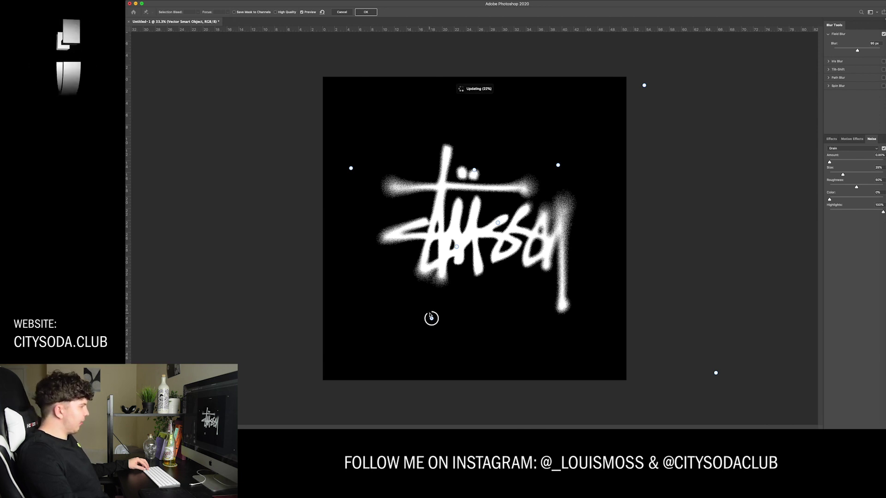
left_click_drag(429, 317, 429, 337)
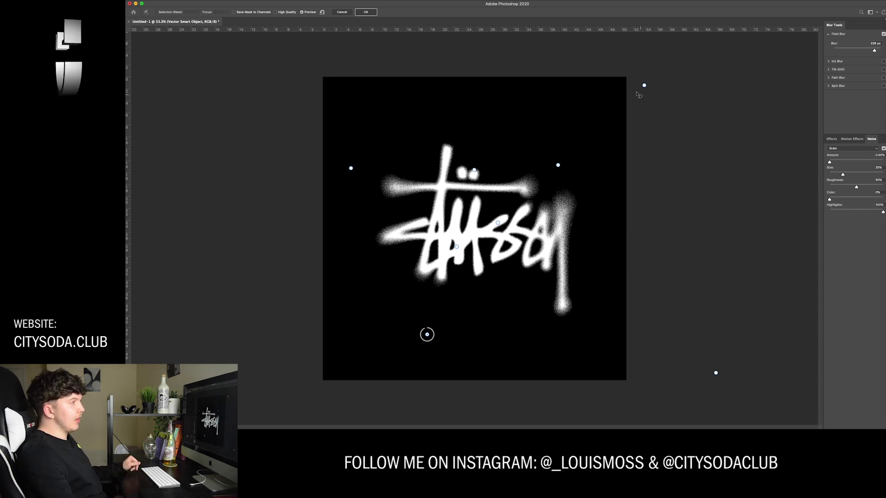
left_click(351, 169)
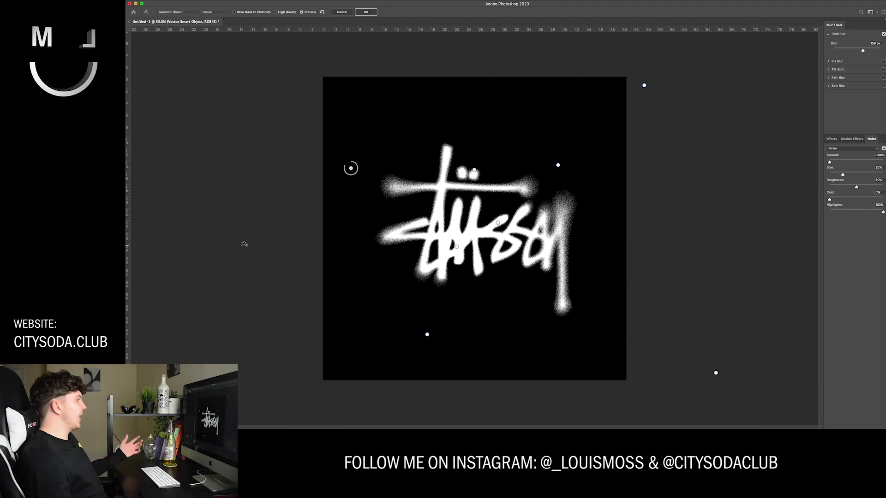
Apply the Field Blur as a smart filter and toggle the black background layer's visibility
left_click(366, 12)
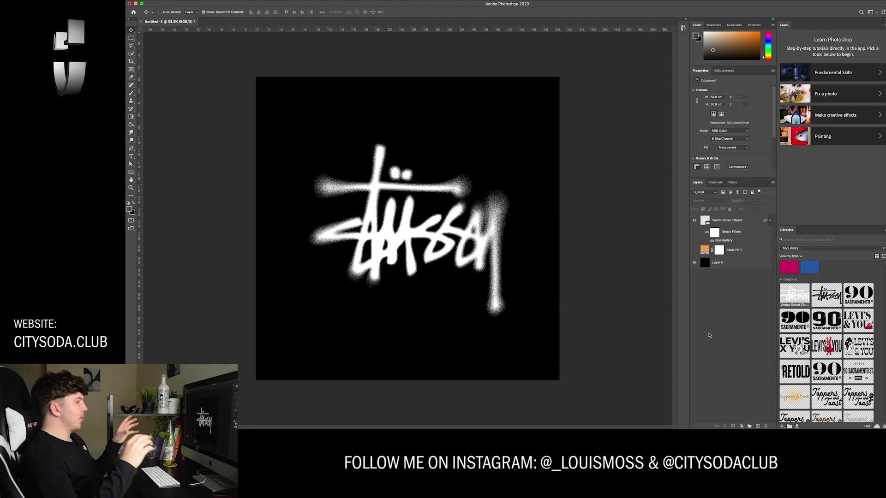
left_click(695, 262)
left_click(695, 263)
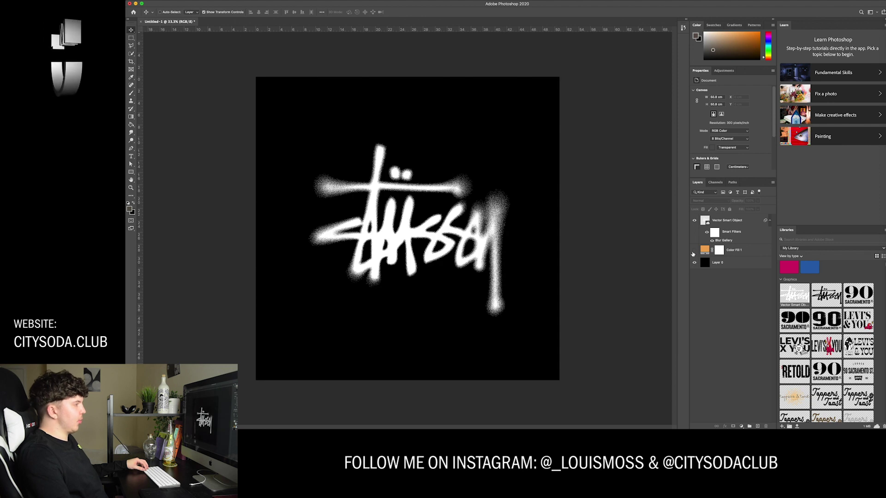
Set the Color Fill 1 layer to bright orange, hide it, and select the logo layer
left_click(694, 250)
double_click(704, 251)
mouse_move(376, 373)
left_mouse_down()
mouse_move(367, 371)
mouse_move(402, 333)
mouse_move(364, 397)
mouse_move(357, 373)
mouse_move(404, 338)
left_mouse_up()
left_click(473, 321)
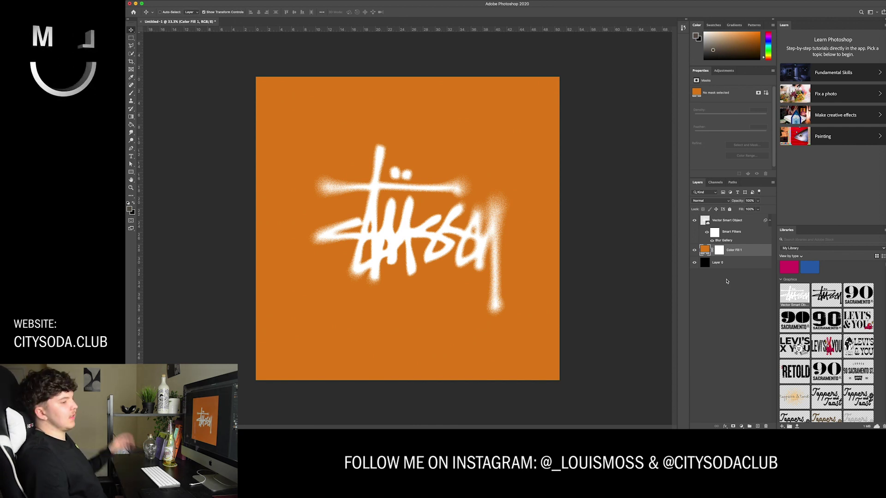
left_click(694, 251)
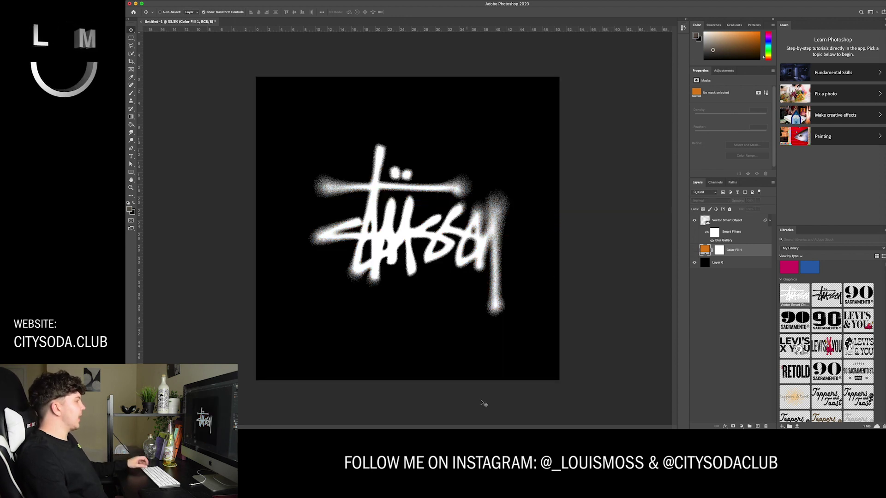
key("ctrl+plus")
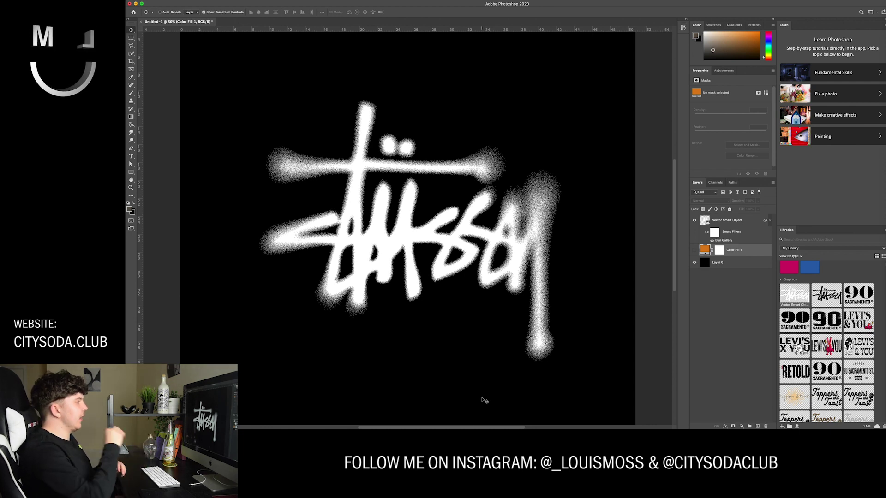
key("alt+bracketright")
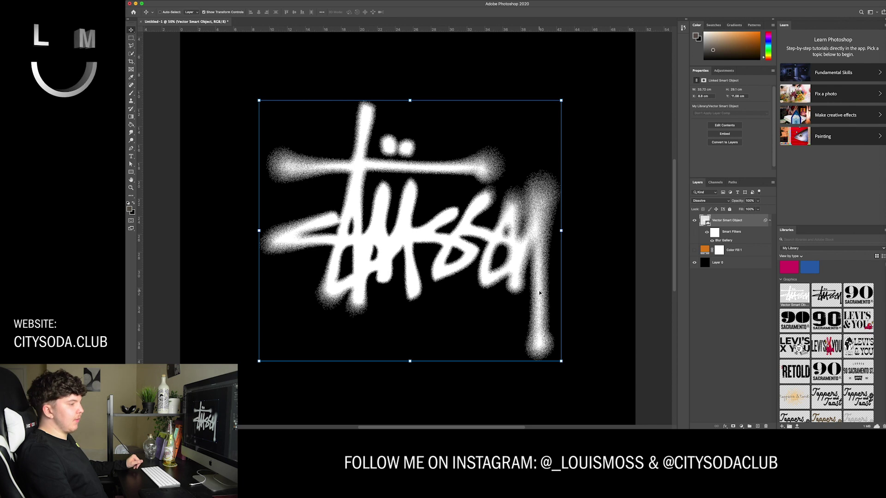
Add a layer mask to the logo and set up a large soft brush at 15% opacity
left_click(733, 426)
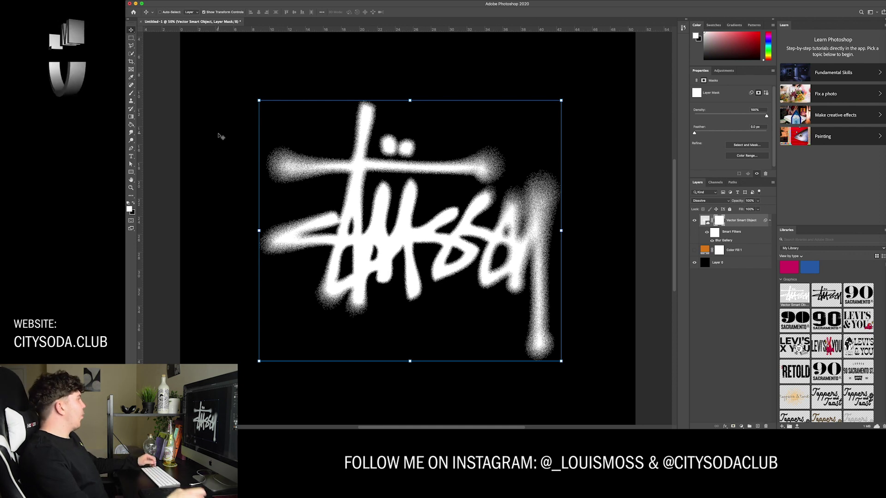
left_click(132, 93)
left_click(164, 11)
left_click(194, 6)
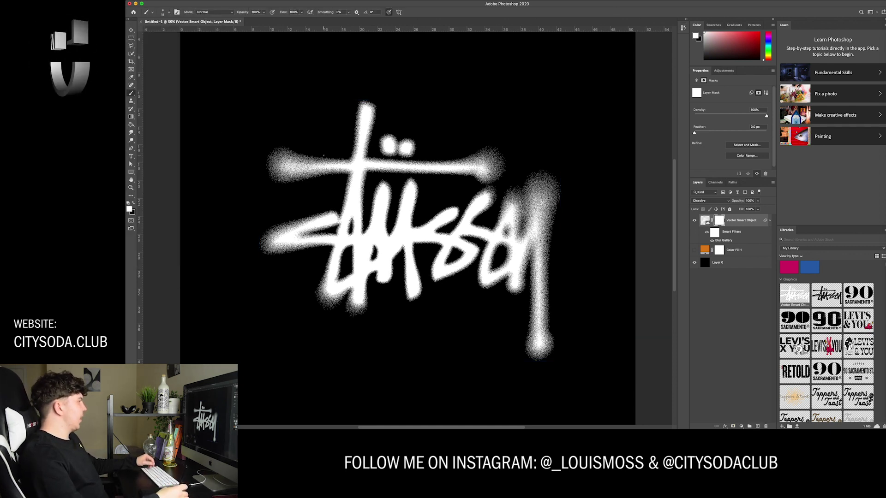
key("bracketright")
key("bracketright")
key("bracketright")
key("bracketright")
key("bracketright")
key("bracketright")
key("bracketright")
key("bracketright")
key("bracketright")
key("bracketright")
key("bracketright")
key("bracketright")
key("bracketright")
key("bracketright")
key("bracketright")
key("bracketright")
key("bracketright")
key("Return")
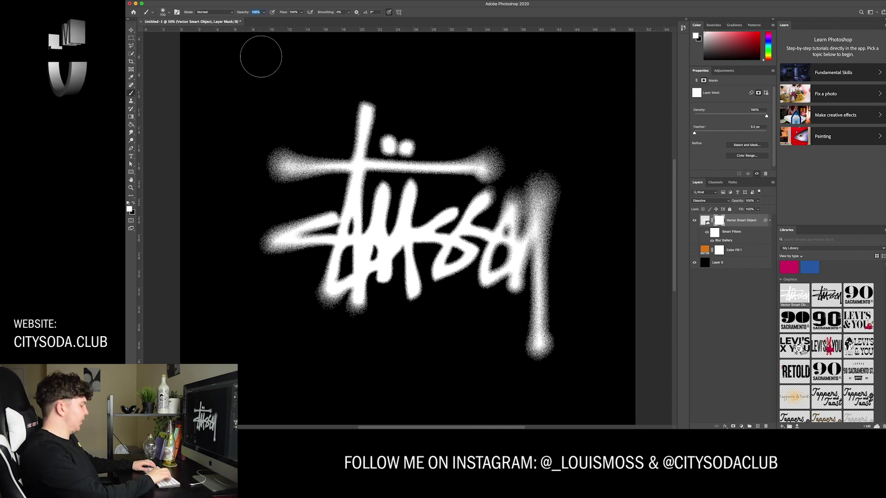
type("1")
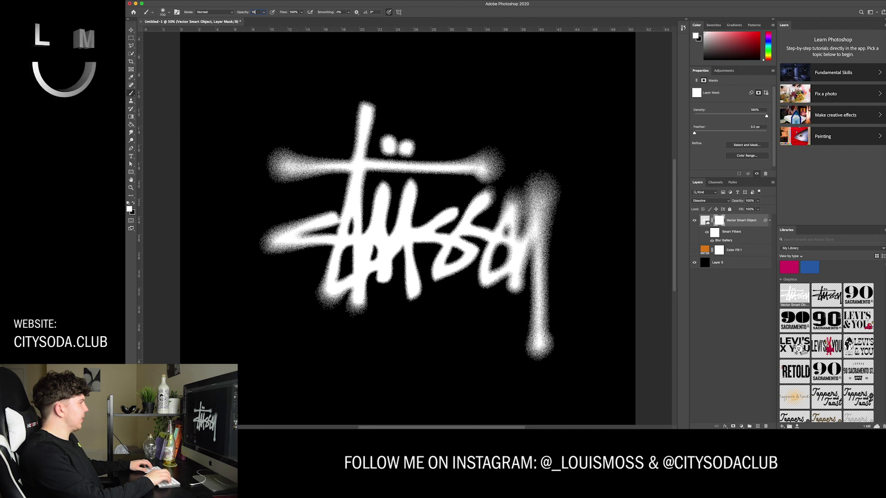
type("5")
key("Return")
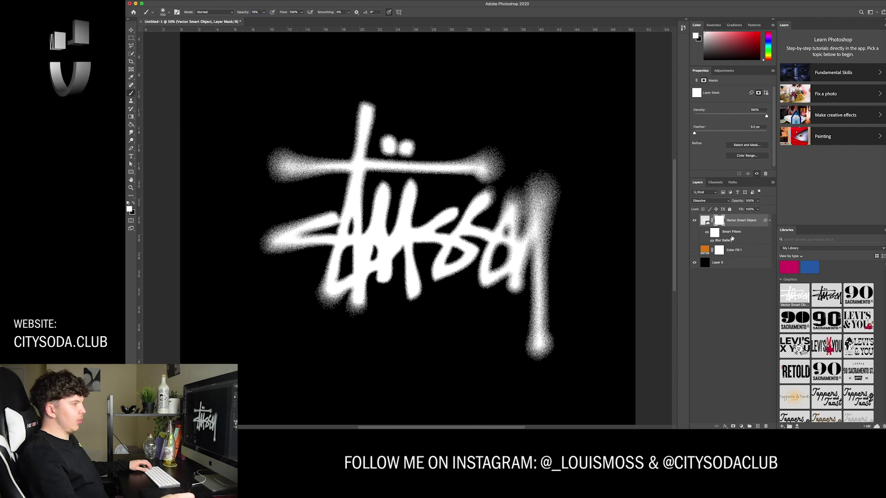
Paint black on the mask to fade the t stem, lower-left arm and ss letters
key("x")
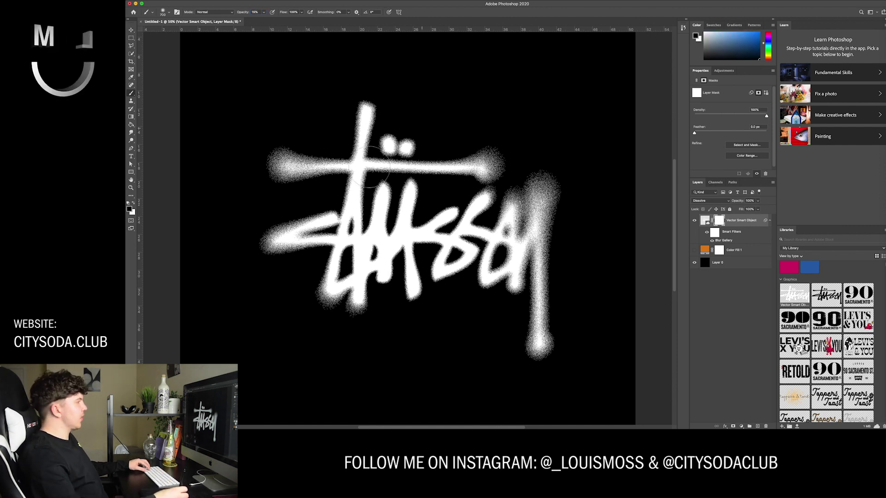
mouse_move(368, 104)
left_mouse_down()
mouse_move(354, 226)
mouse_move(315, 241)
mouse_move(290, 243)
mouse_move(351, 224)
mouse_move(285, 239)
mouse_move(364, 255)
mouse_move(351, 244)
mouse_move(374, 310)
mouse_move(387, 268)
mouse_move(396, 292)
mouse_move(416, 265)
left_mouse_up()
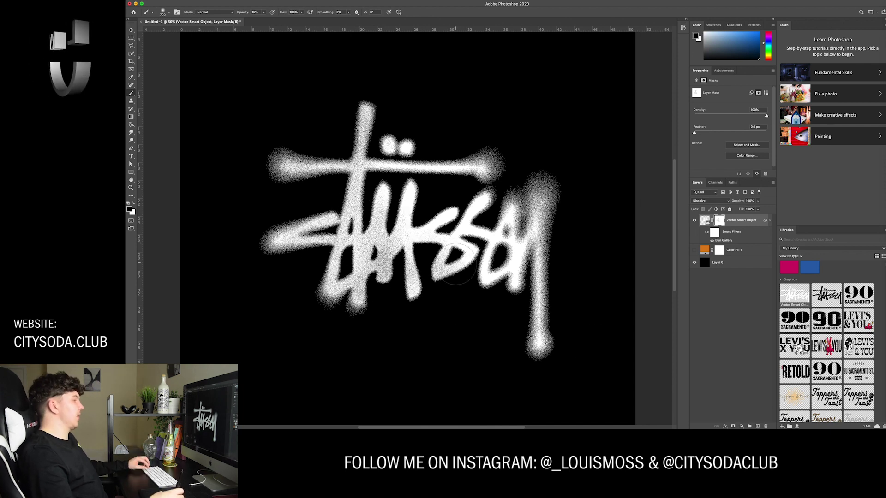
left_click_drag(494, 267, 437, 276)
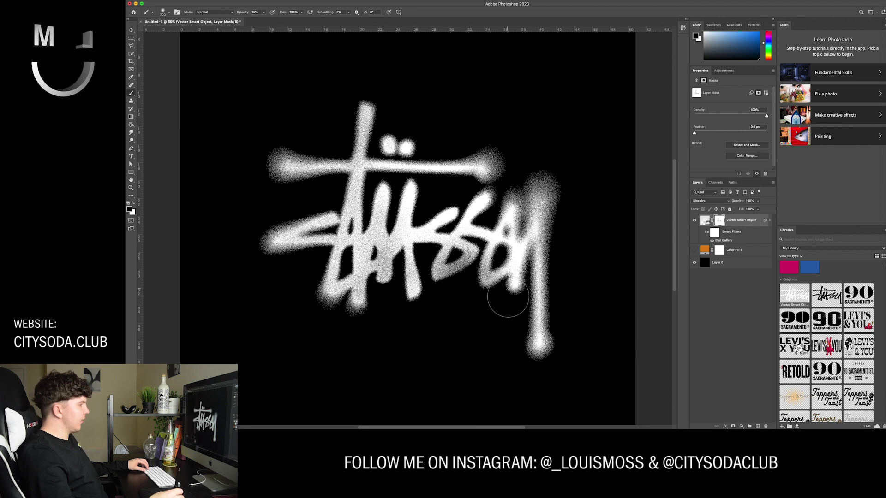
key("super+minus")
key("super+minus")
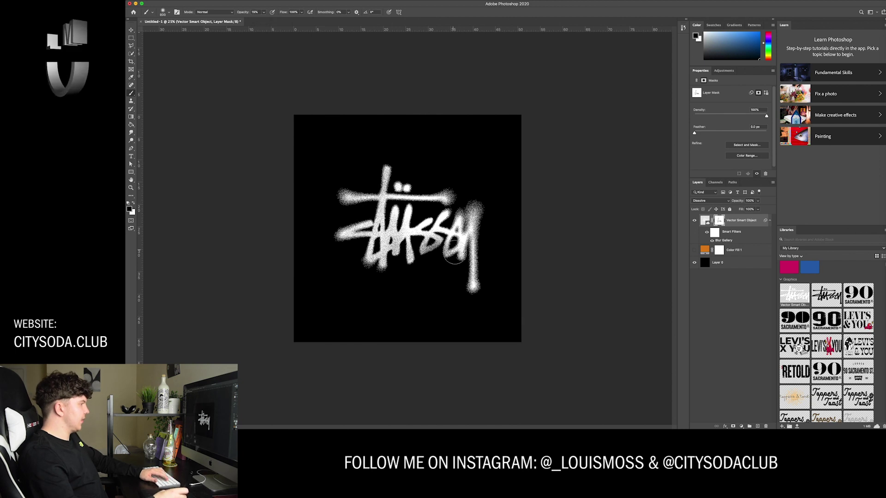
key("bracketleft")
key("bracketleft")
key("bracketleft")
key("bracketleft")
key("bracketleft")
key("bracketleft")
key("bracketleft")
key("bracketleft")
key("super+equal")
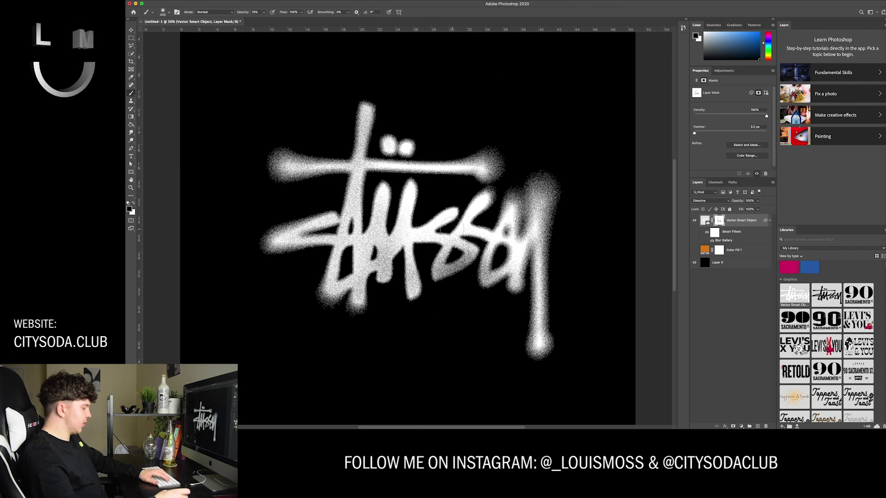
key("bracketleft")
key("bracketleft")
key("bracketleft")
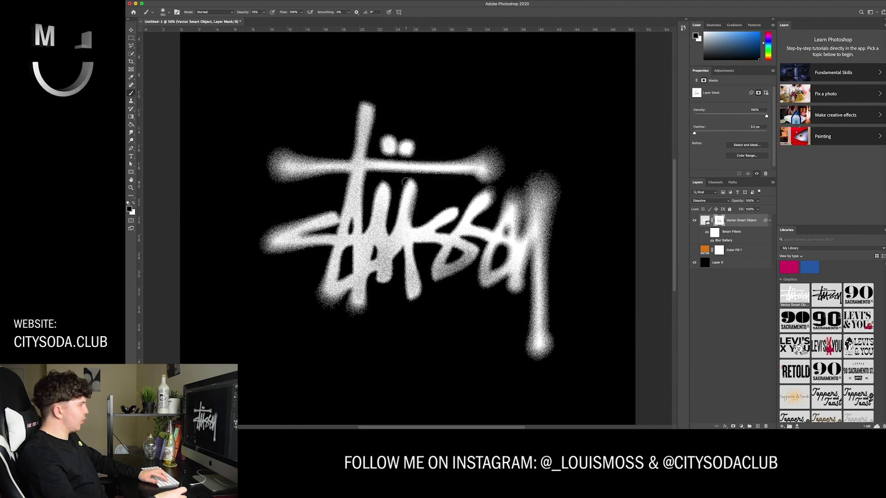
key("bracketright")
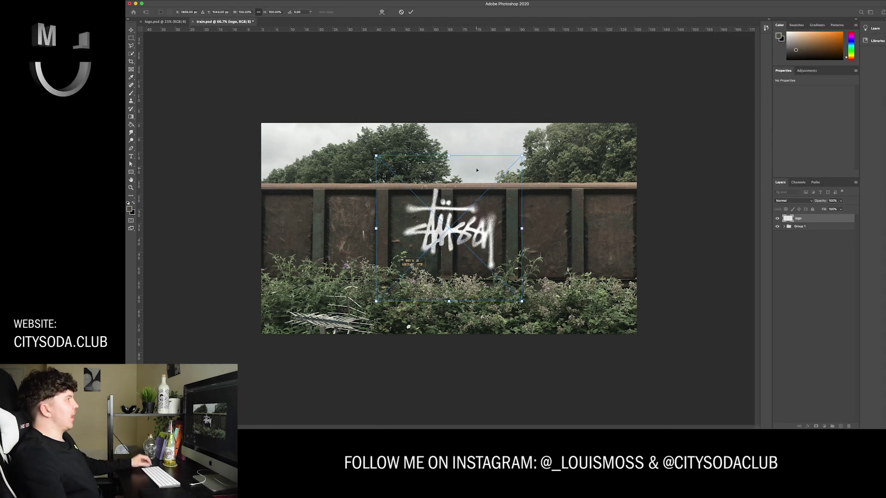
Commit the logo placement on the wagon and inspect its grain at 400% zoom
left_click(411, 12)
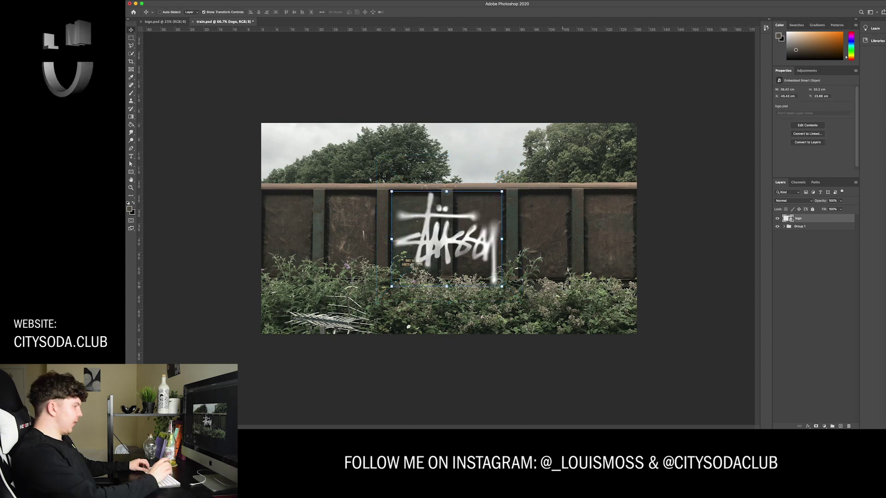
key("super+plus")
key("super+plus")
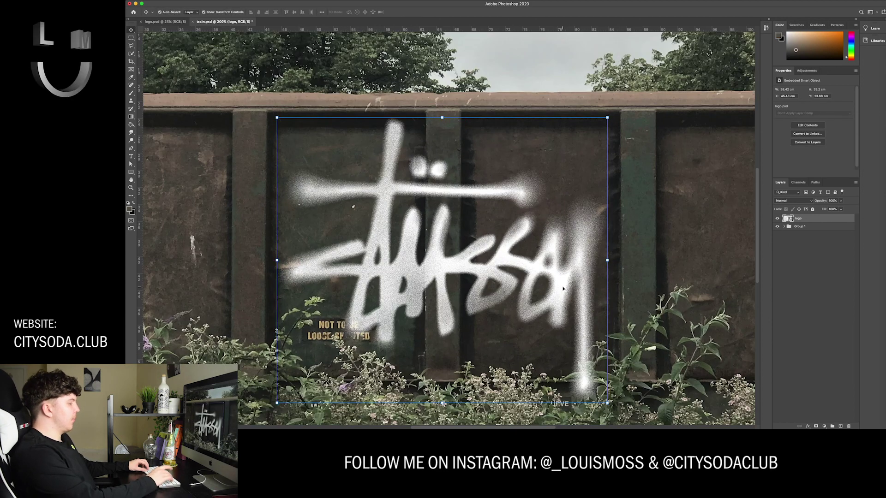
key("super+plus")
key("super+minus")
key("super+minus")
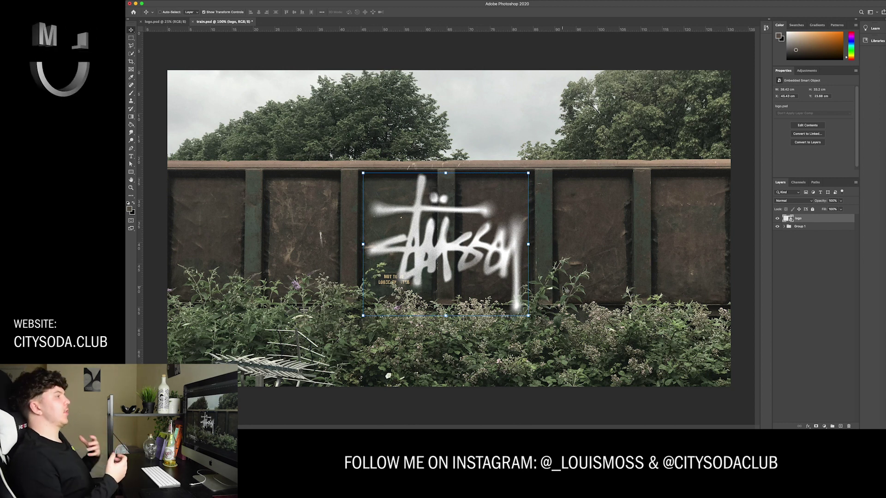
key("super+equal")
key("super+equal")
key("super+equal")
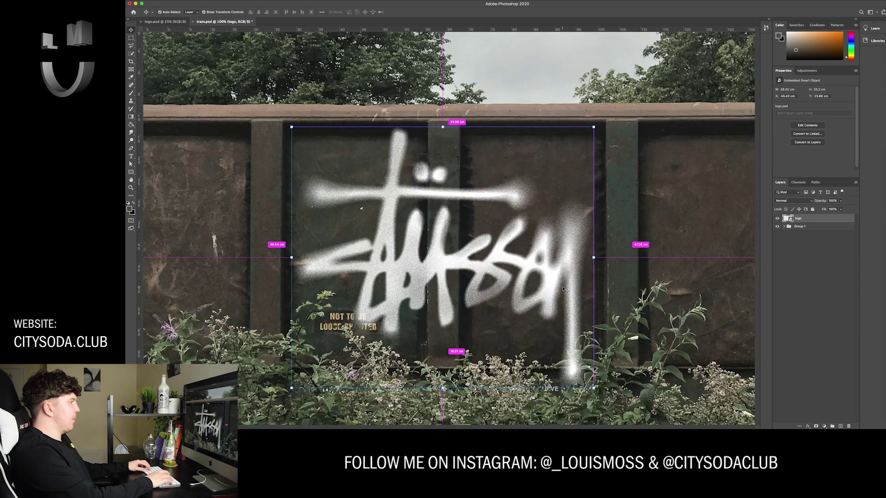
scroll(509, 280, "up", 10)
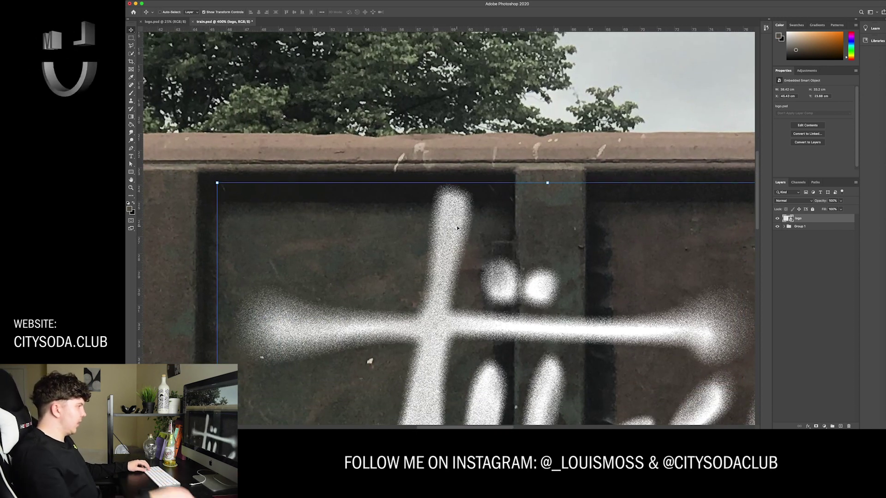
scroll(457, 228, "down", 5)
scroll(458, 228, "right", 10)
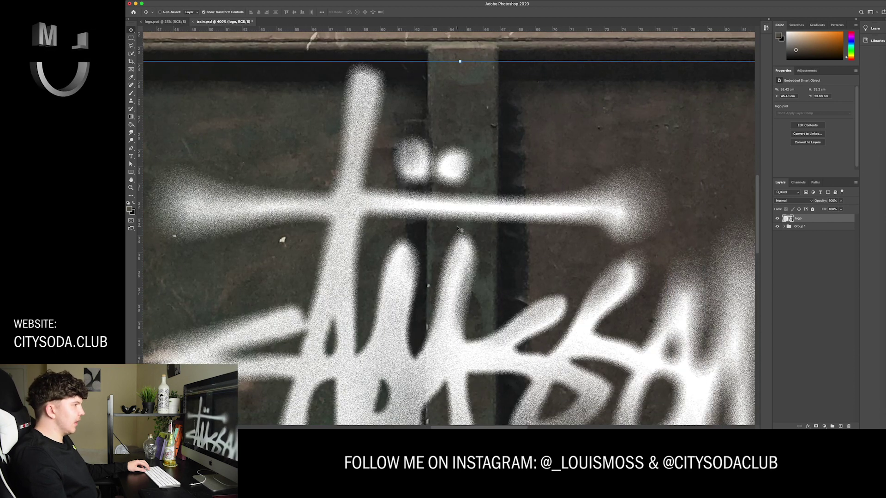
scroll(458, 228, "down", 6)
scroll(458, 228, "down", 5)
scroll(458, 228, "up", 15)
scroll(458, 228, "left", 10)
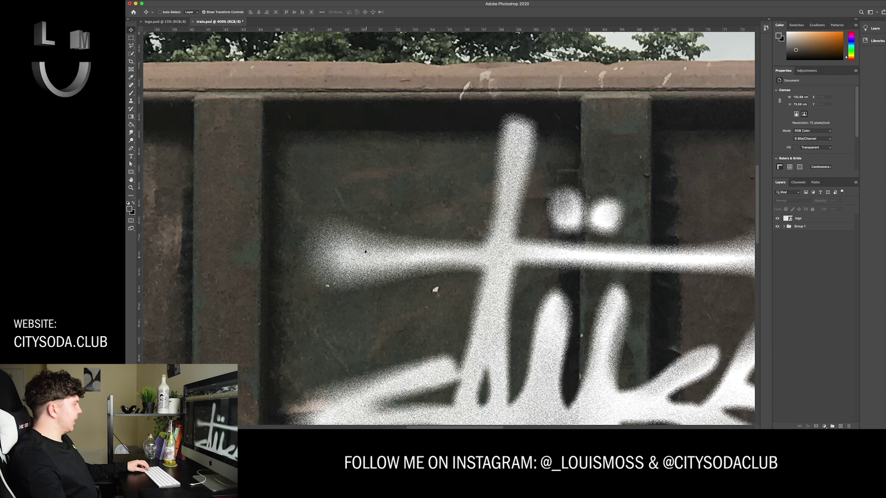
Apply a Gaussian Blur with a 0.5 px radius to the logo layer
left_click(798, 218)
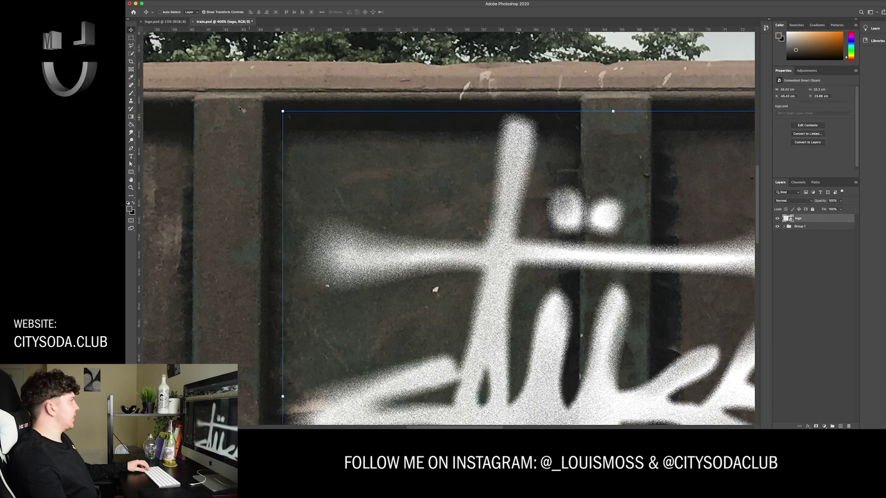
left_click(270, 1)
mouse_move(276, 68)
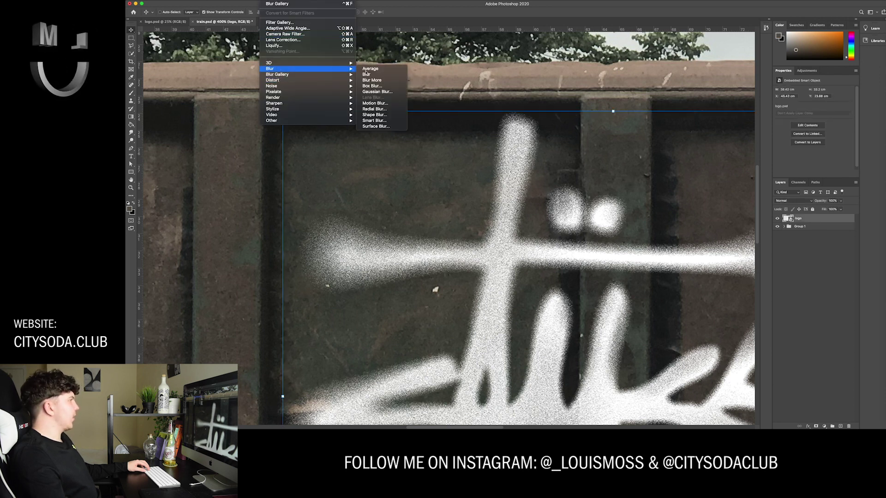
left_click(376, 92)
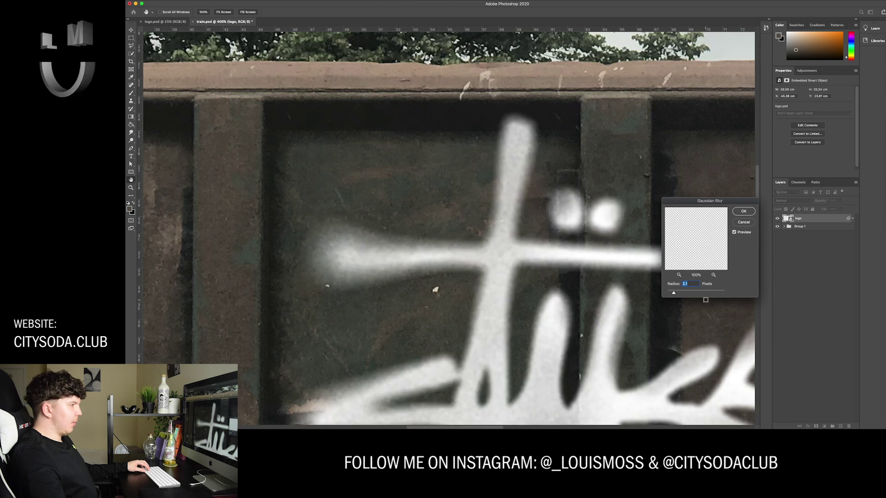
left_click_drag(670, 292, 668, 293)
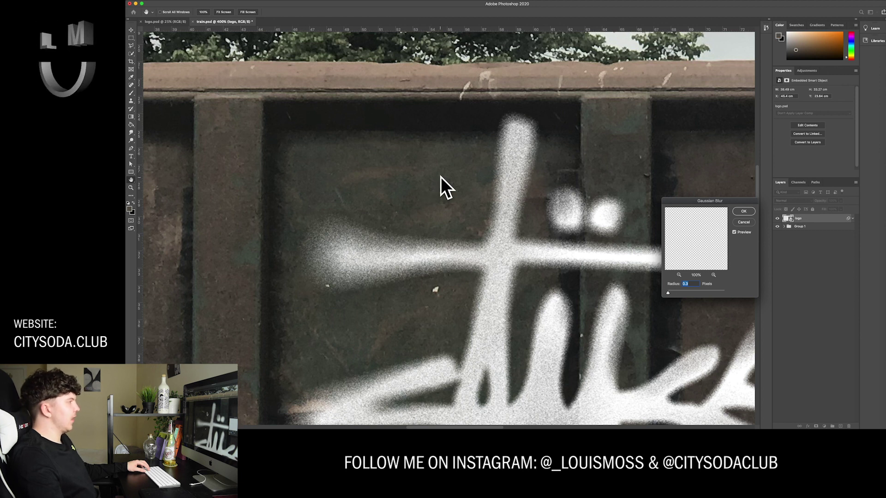
left_click(744, 212)
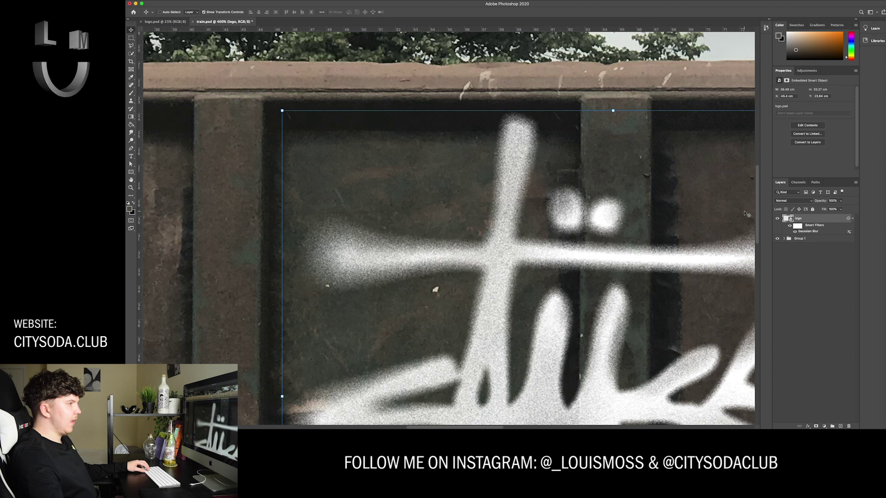
Add about 4.8% monochromatic noise to the logo for a spray-paint grain
left_click(275, 0)
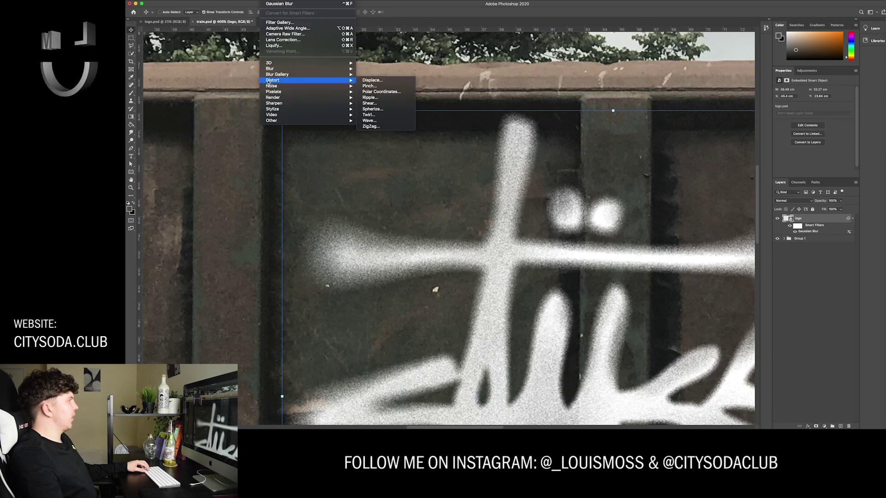
mouse_move(277, 86)
left_click(372, 86)
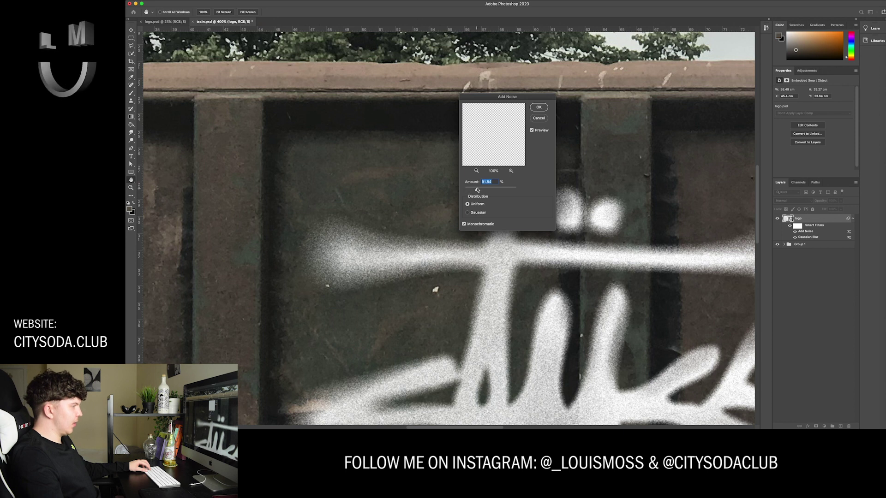
left_click_drag(477, 190, 464, 190)
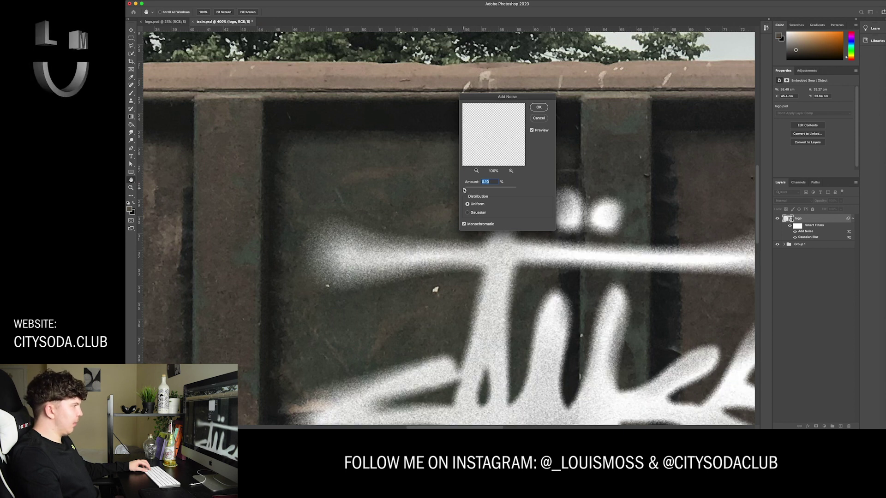
left_click_drag(466, 190, 467, 190)
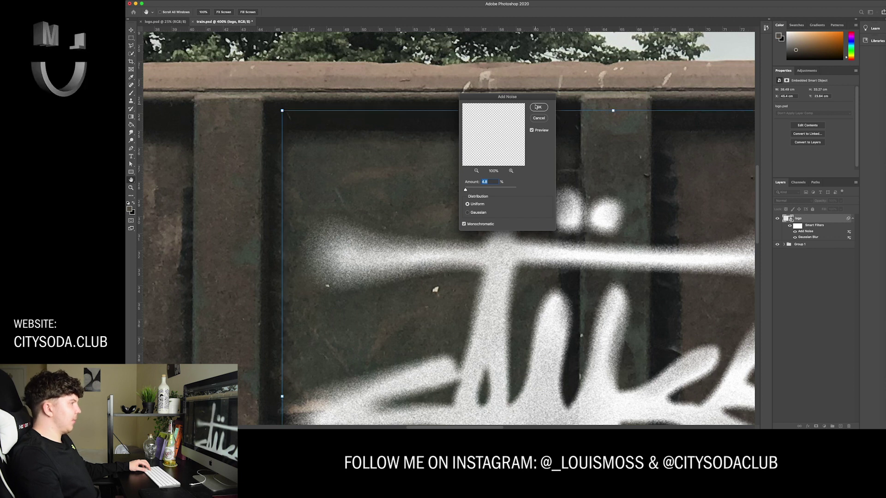
left_click(538, 108)
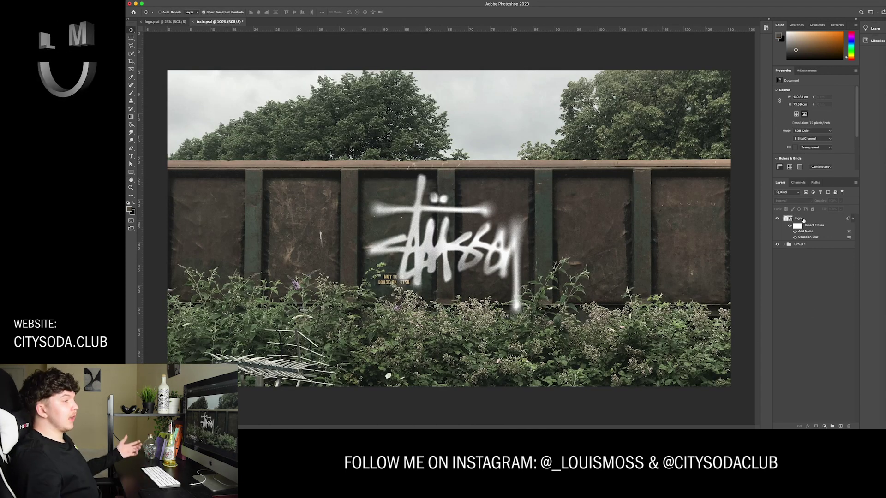
Select the logo layer in the Layers panel, briefly deselecting and reselecting it
left_click(812, 219)
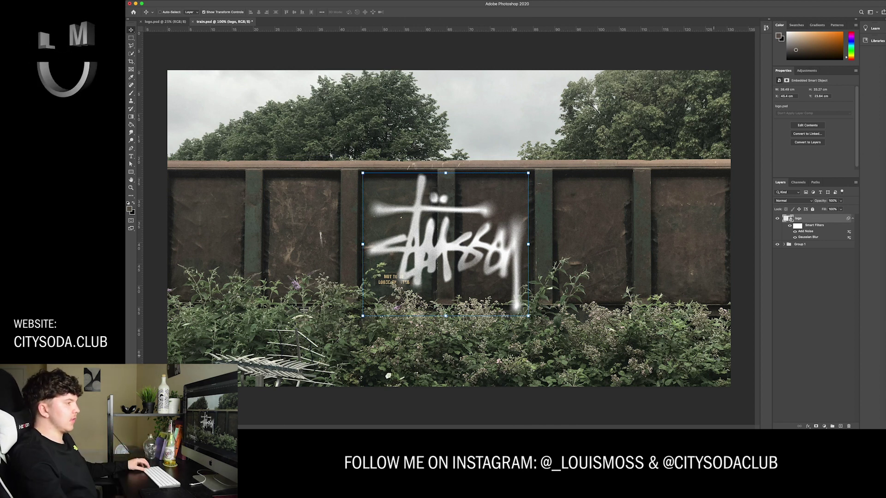
left_click(787, 329)
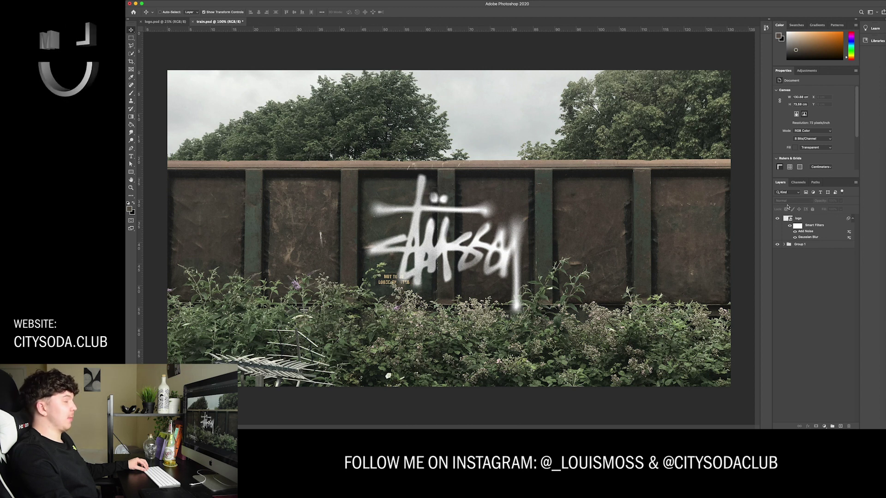
left_click(811, 220)
Open the logo layer's Blending Options and try the Underlying Layer black slider
right_click(811, 220)
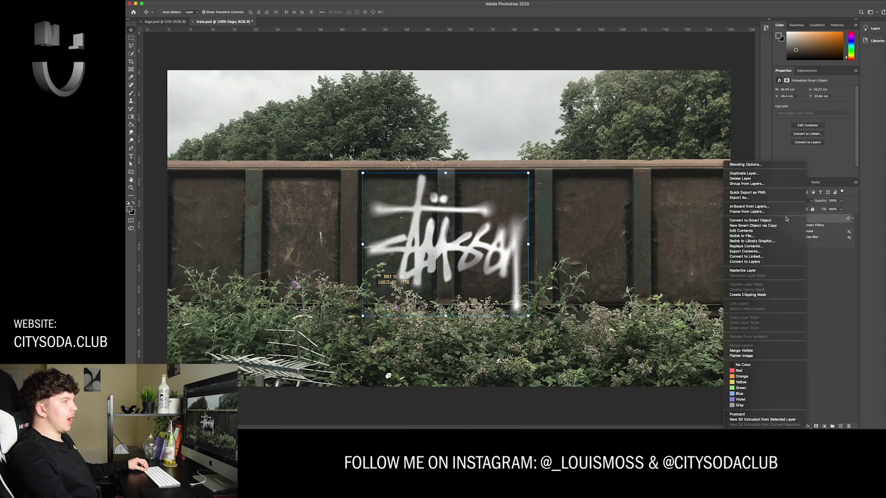
left_click(741, 164)
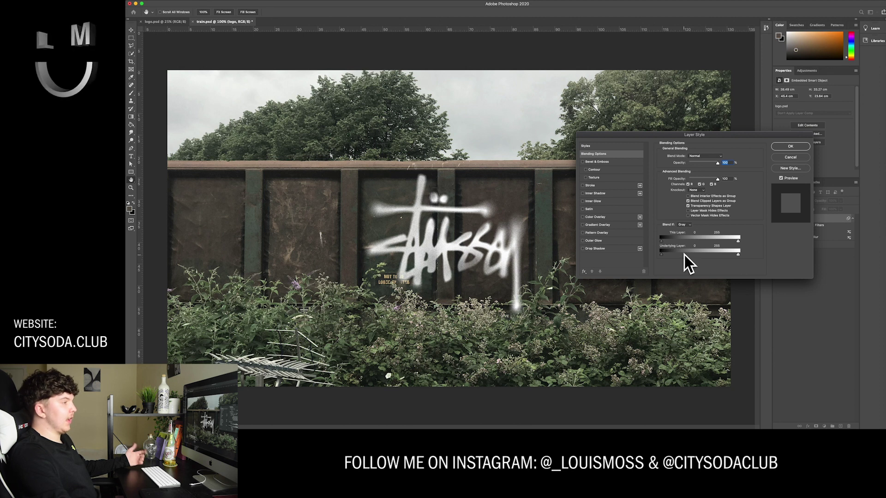
left_click_drag(661, 255, 672, 255)
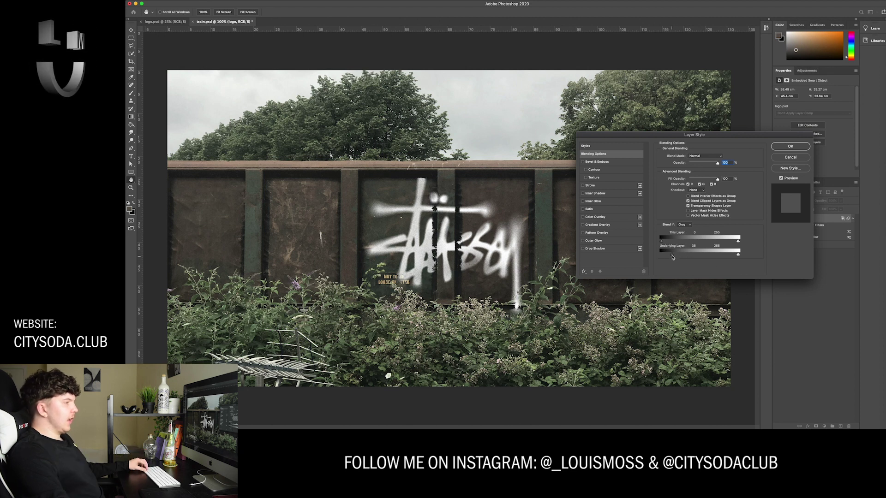
left_click_drag(674, 258, 667, 257)
Split the Underlying Layer black slider to about 22/78 so dark rust shows through, and confirm
key("alt")
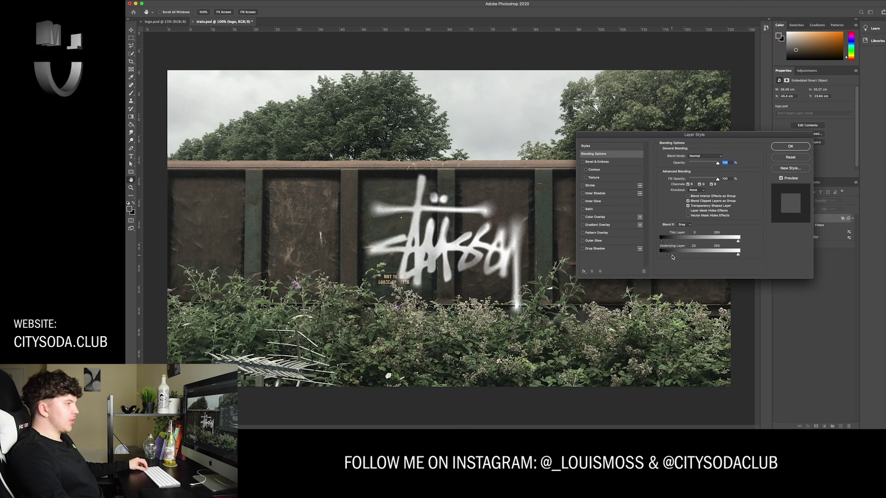
left_click_drag(672, 255, 673, 255)
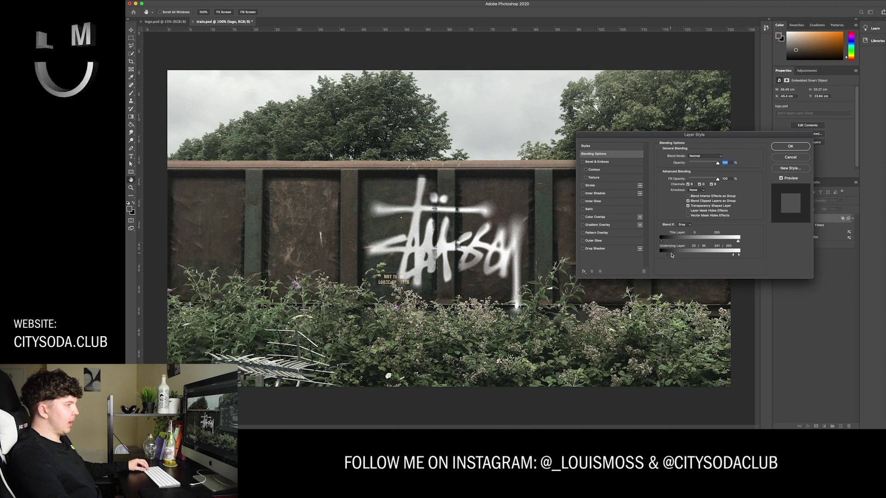
mouse_move(673, 257)
left_mouse_down()
mouse_move(693, 258)
mouse_move(677, 257)
left_mouse_up()
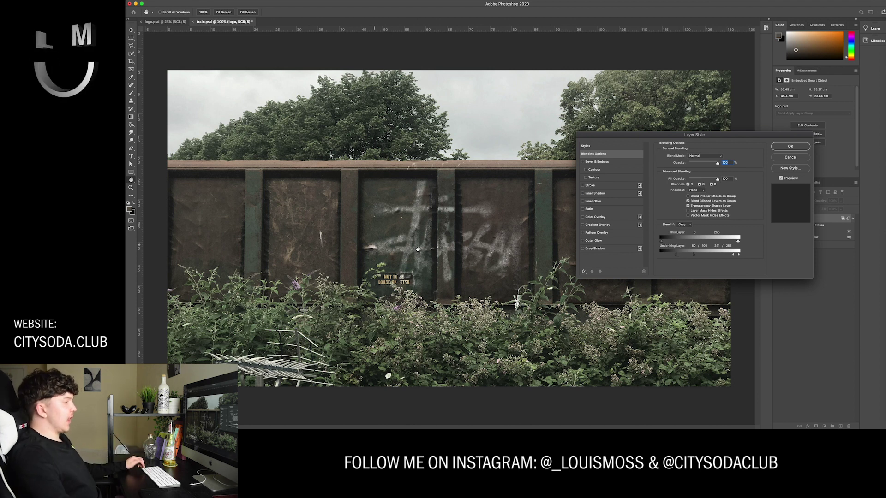
left_click_drag(676, 257, 665, 256)
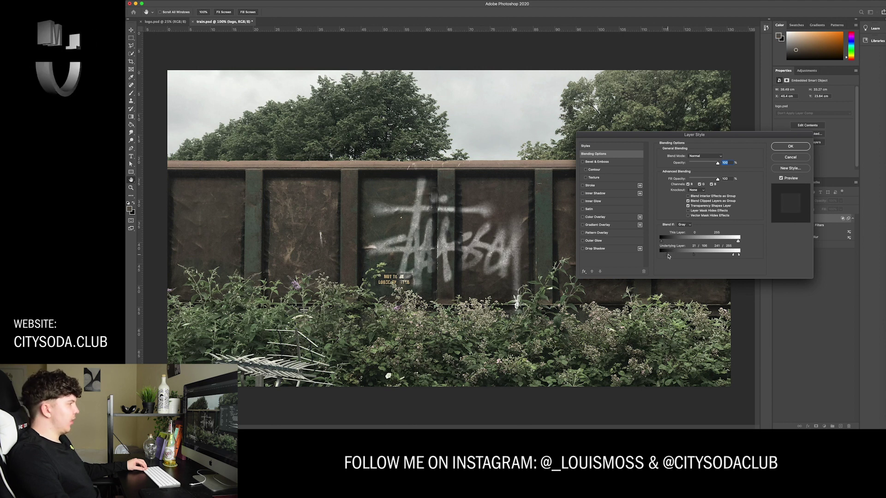
left_click_drag(695, 258, 685, 257)
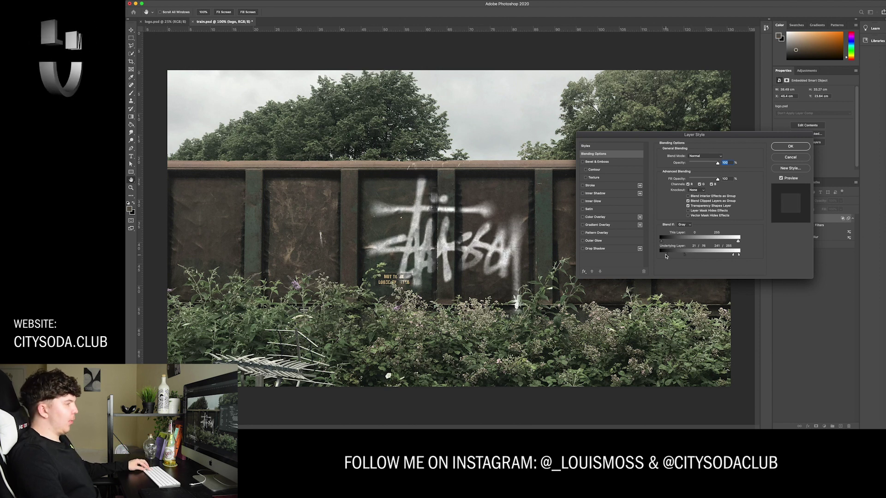
left_click_drag(665, 256, 668, 255)
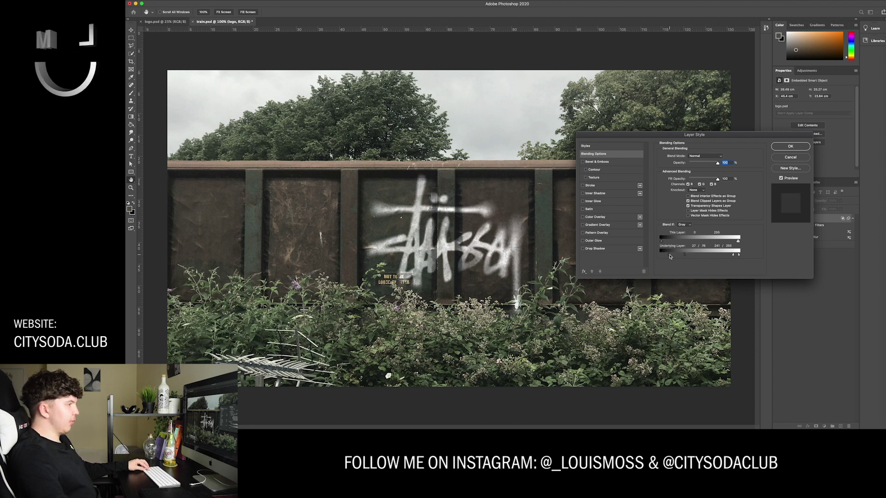
mouse_move(733, 255)
left_mouse_down()
mouse_move(724, 256)
mouse_move(740, 257)
left_mouse_up()
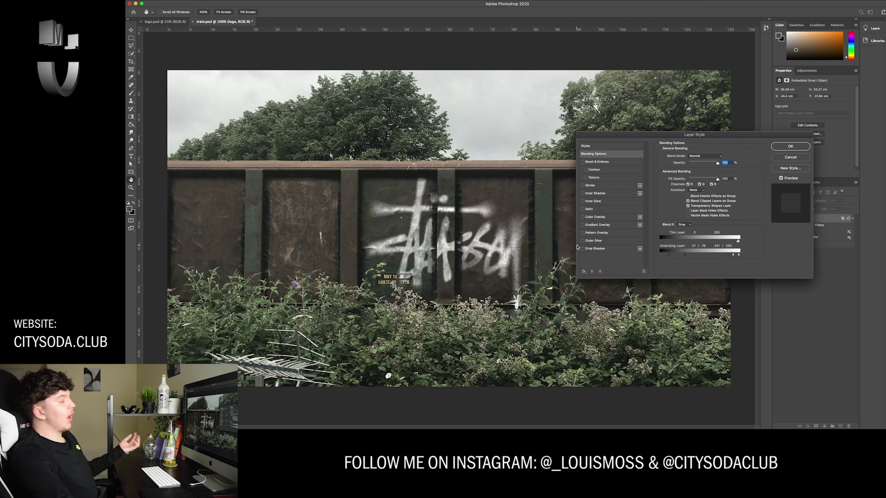
left_click_drag(687, 256, 668, 257)
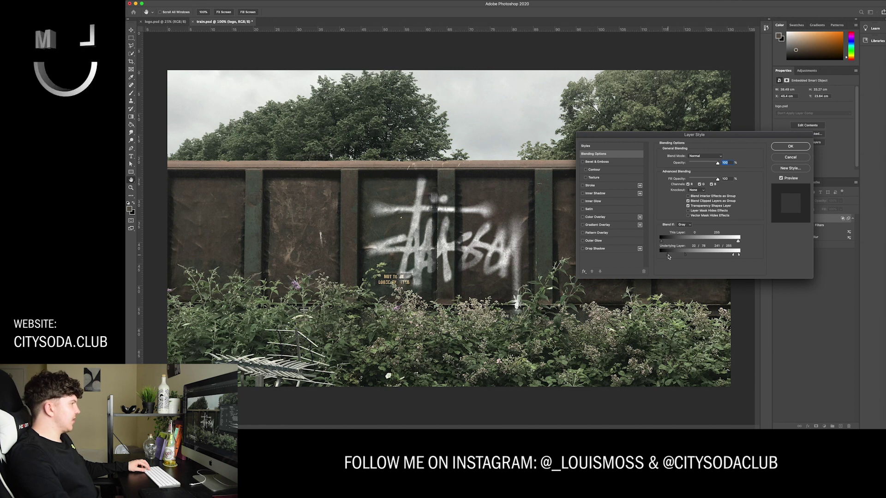
key("Return")
key("super+minus")
key("v")
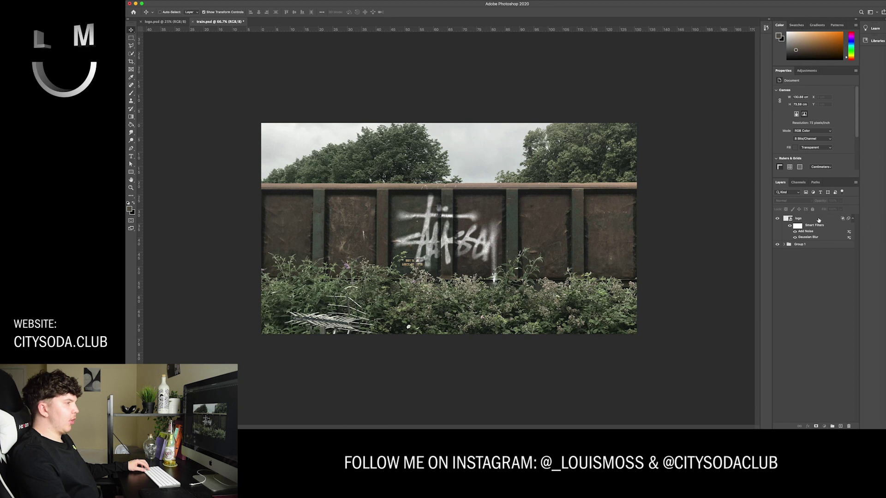
Add a layer mask to the logo layer and paint it black with a small brush where the plant leaves overlap
key("alt+period")
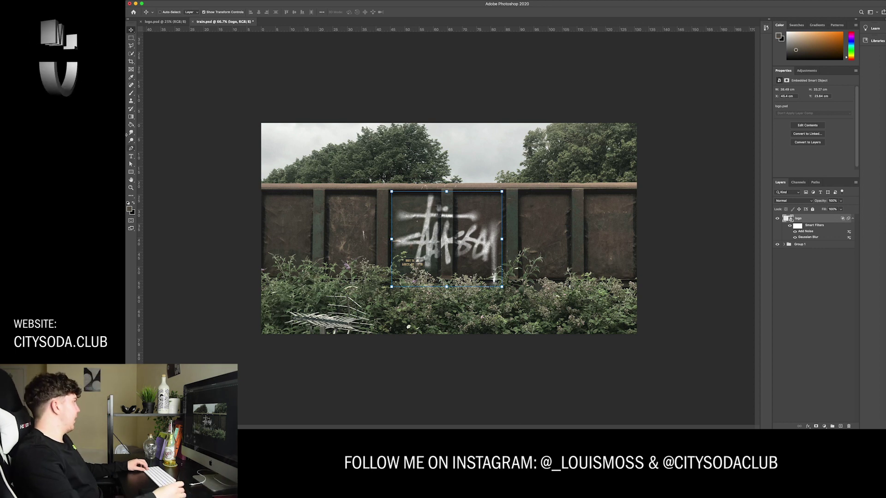
key("b")
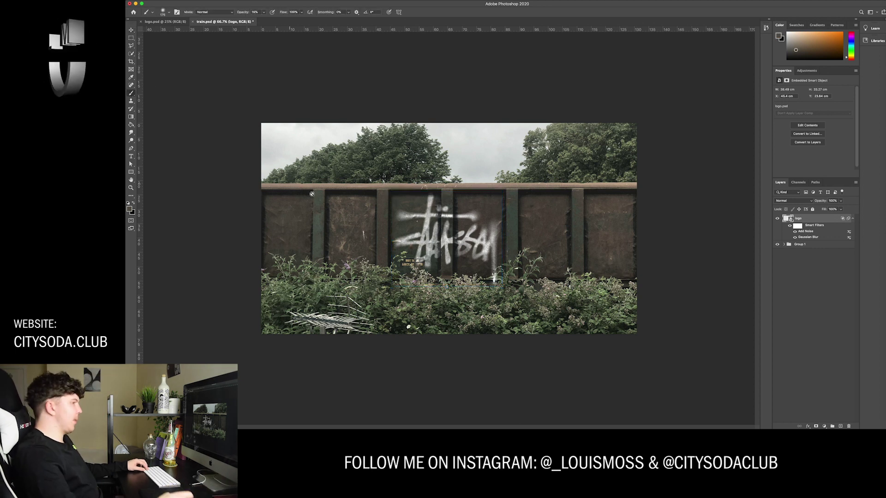
left_click(815, 426)
key("d")
scroll(457, 277, "up", 6)
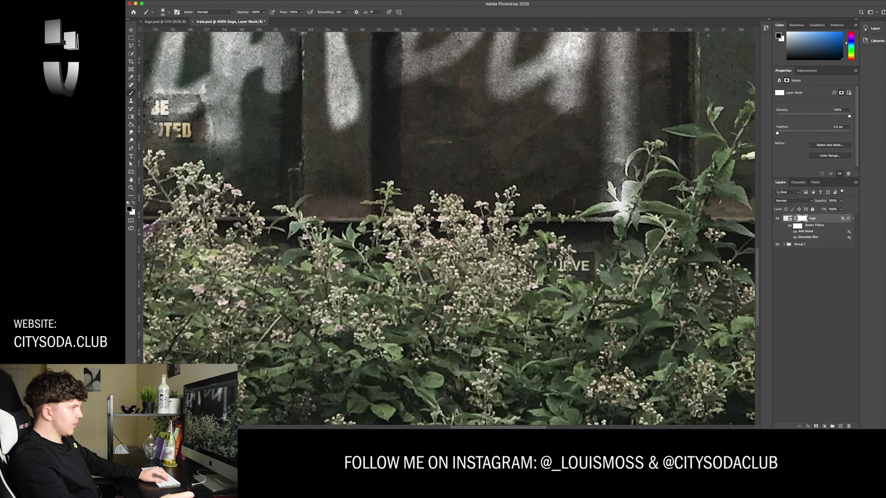
key("bracketleft")
key("bracketleft")
key("bracketleft")
key("bracketleft")
mouse_move(607, 208)
left_mouse_down()
mouse_move(608, 187)
mouse_move(610, 219)
mouse_move(638, 206)
mouse_move(594, 227)
mouse_move(645, 214)
left_mouse_up()
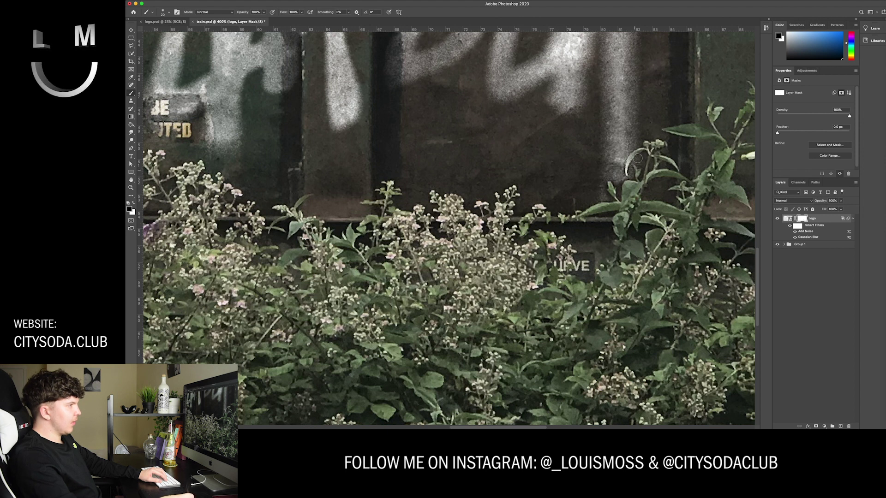
Fit the whole train.psd composite back on screen and deselect the logo layer
key("x")
key("super+0")
left_click(802, 304)
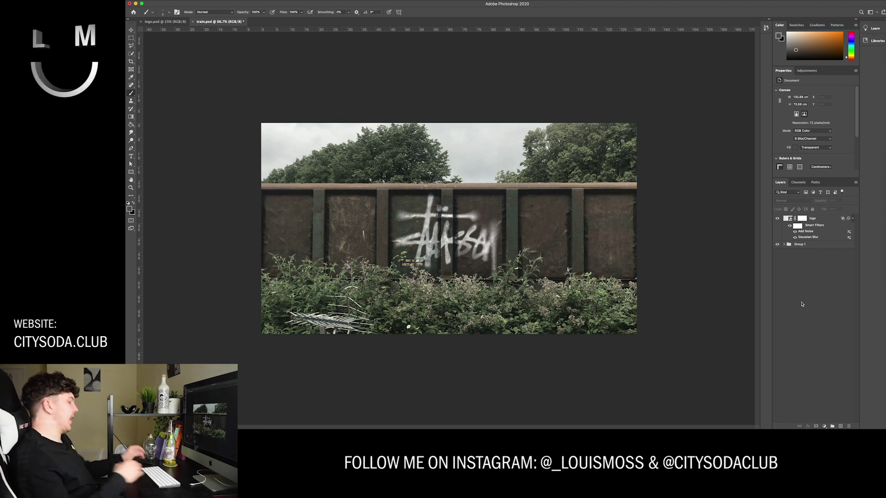
key("super+minus")
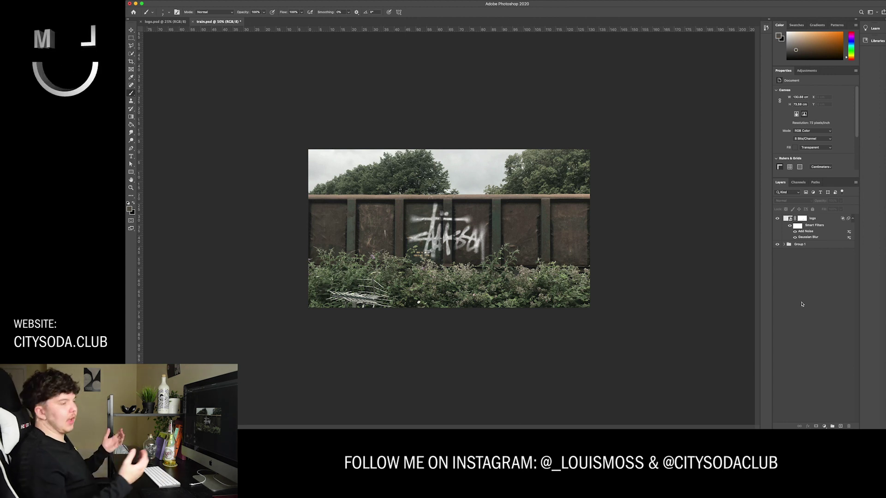
key("super+1")
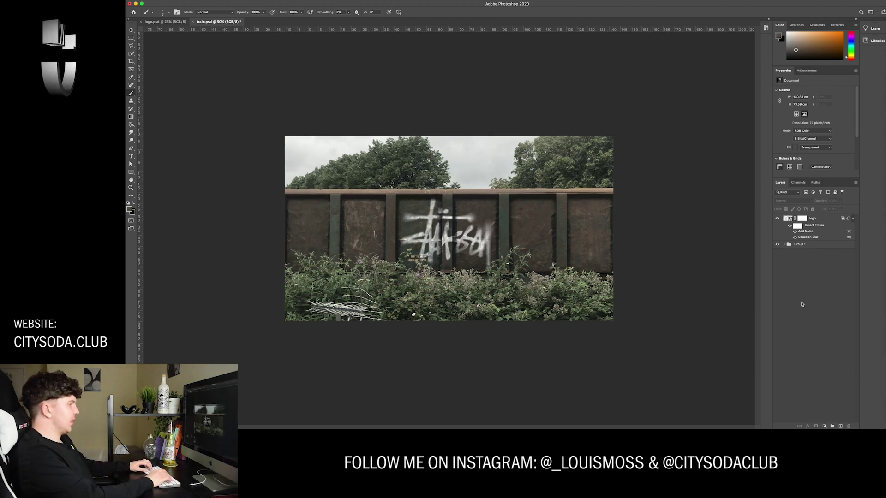
key("super+plus")
key("super+plus")
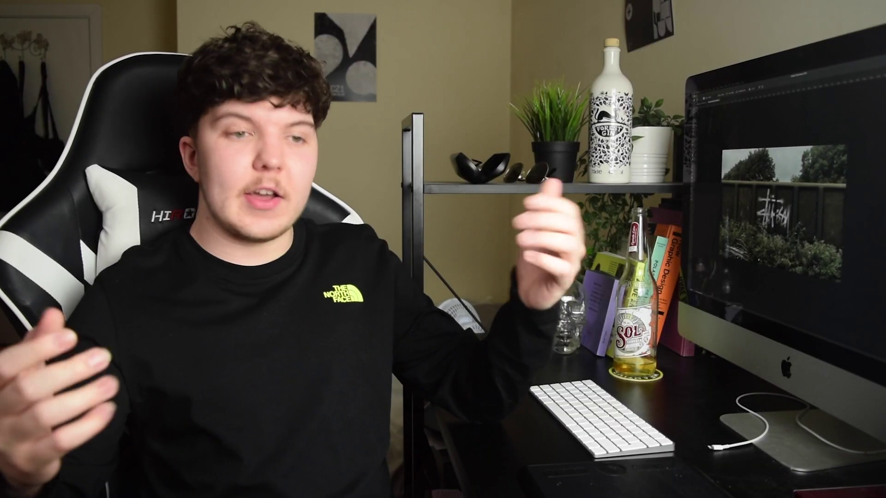